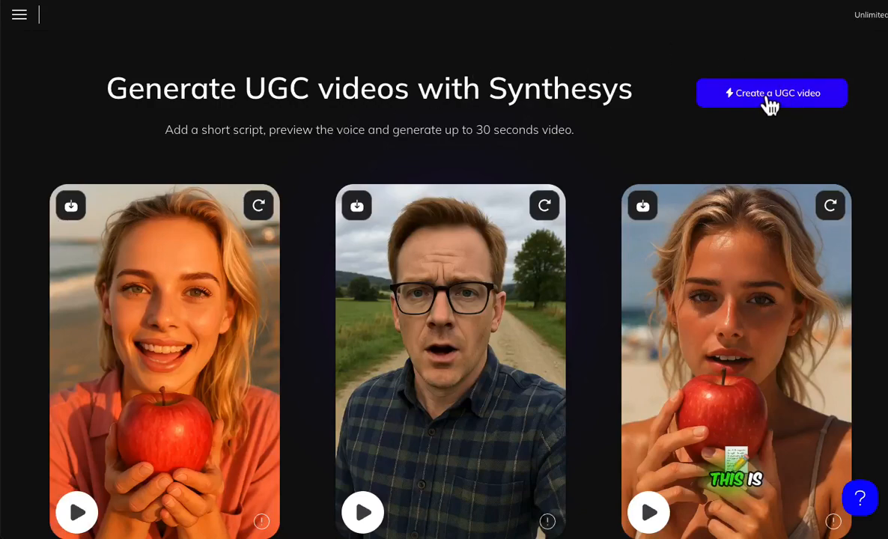
Start a new UGC video with generated audio and choose the Jessica voice.
left_click(770, 106)
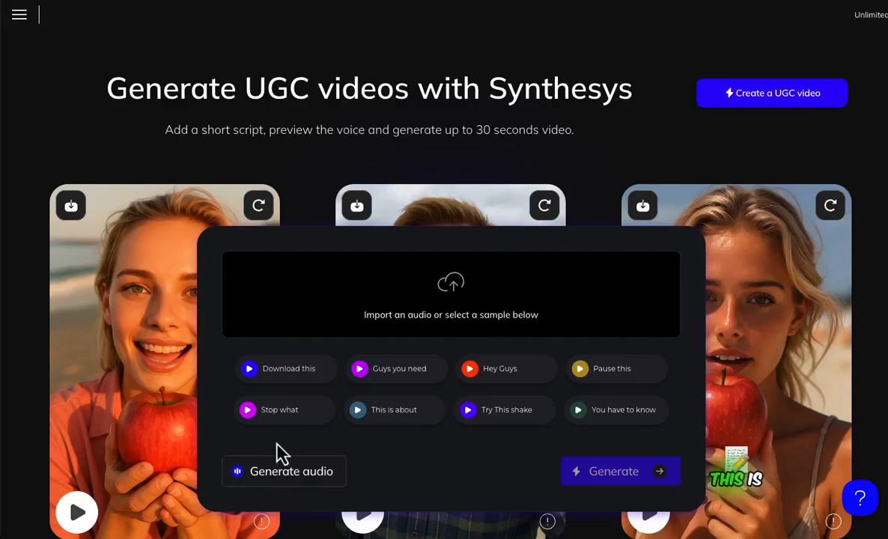
left_click(298, 478)
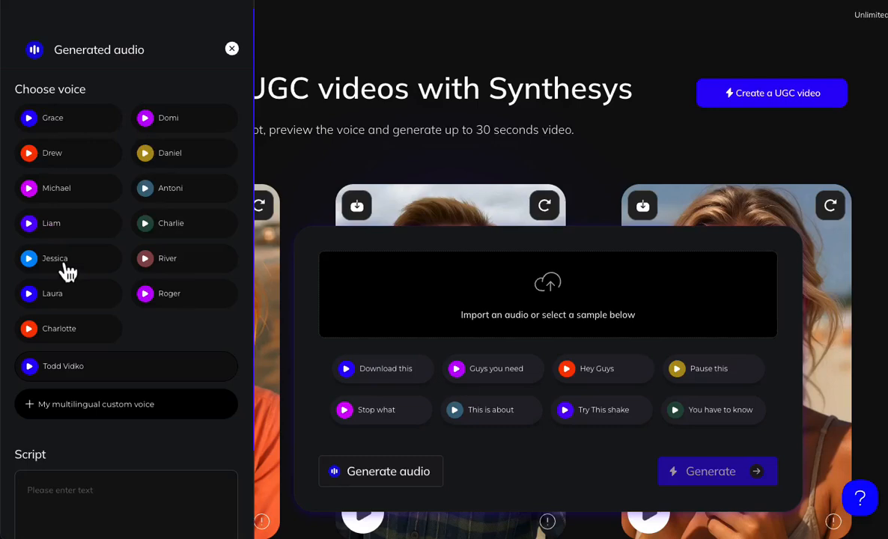
left_click(29, 260)
left_click(29, 366)
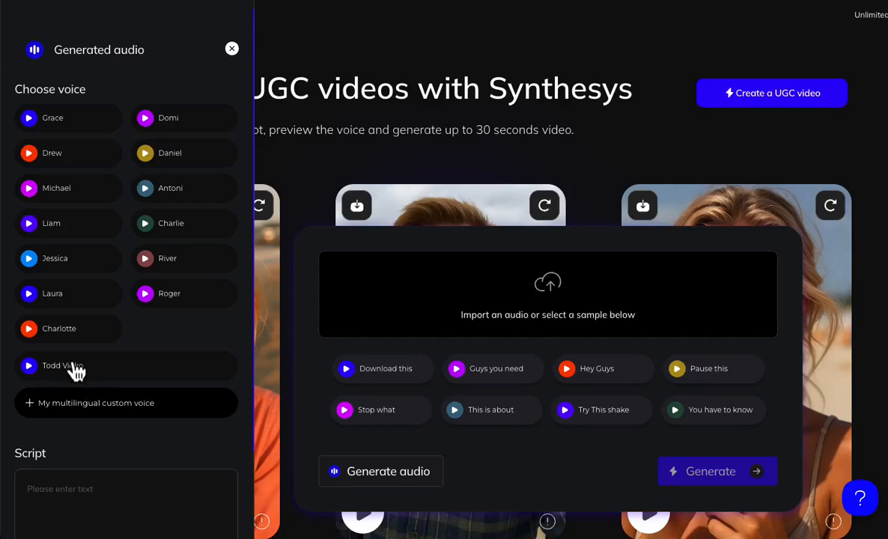
left_click(64, 271)
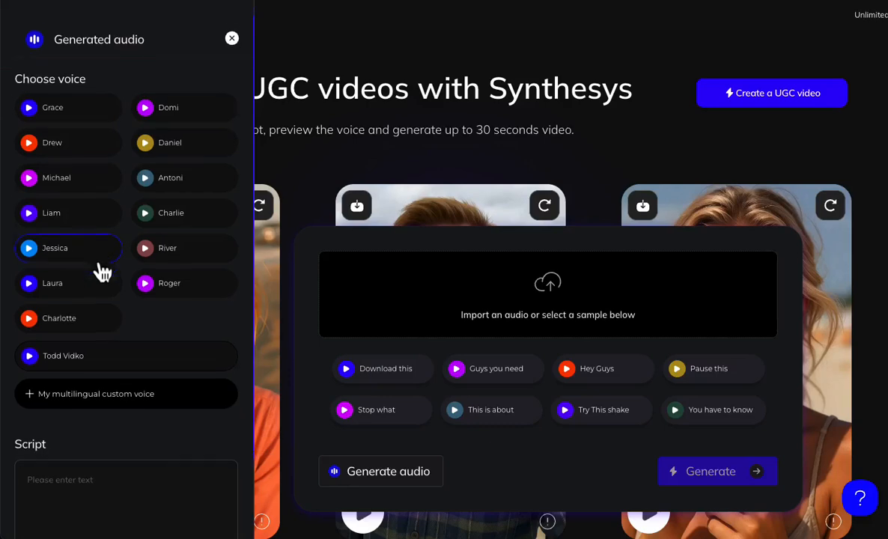
Begin the script with "My name is", the speaker's first name and "and I love to play Pickleball.".
scroll(95, 267, "down", 3)
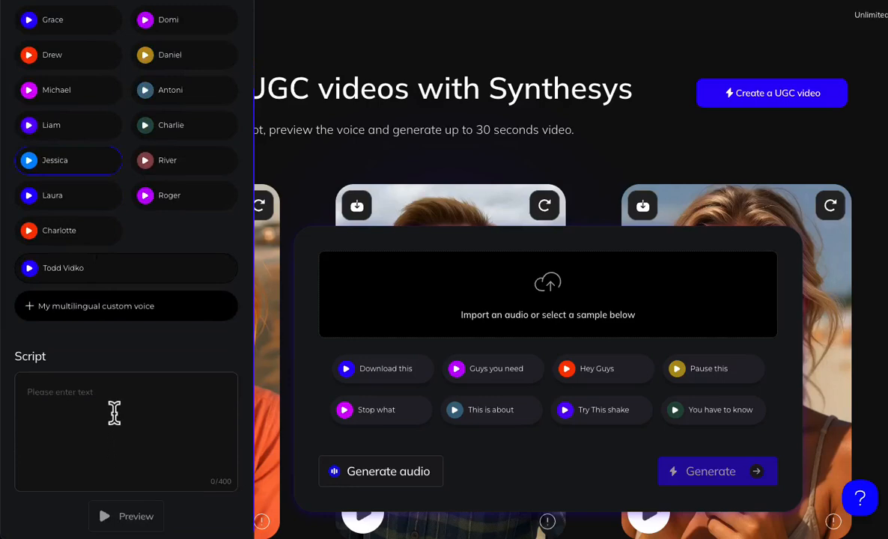
left_click(95, 395)
type("My name is A")
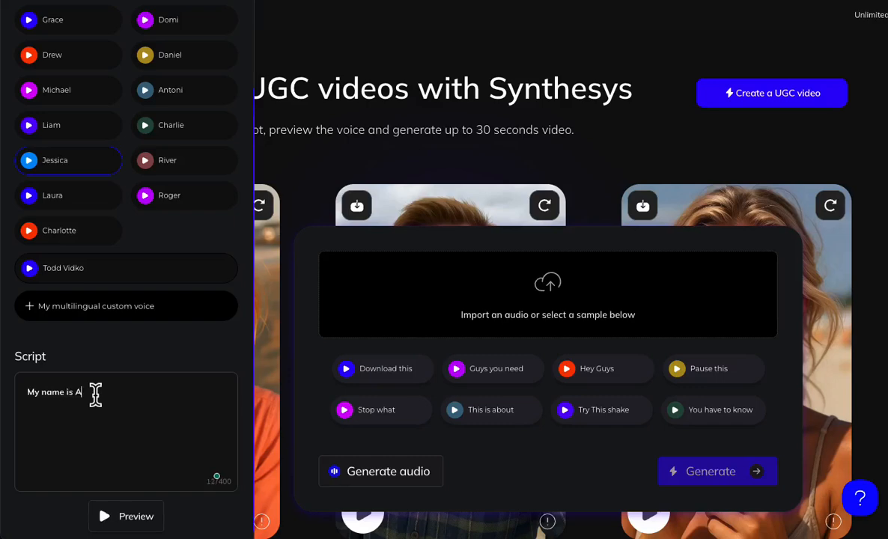
type("udrey and I love to play Pickleball.")
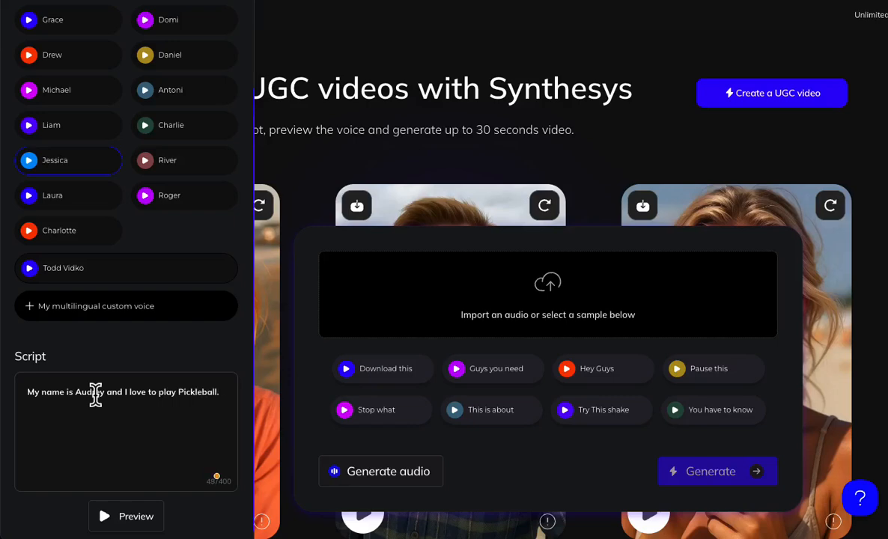
key("Return")
Add the script line "You have been following my channel, and I really want you to consider buying this water bottle".
type("You have been following my channe")
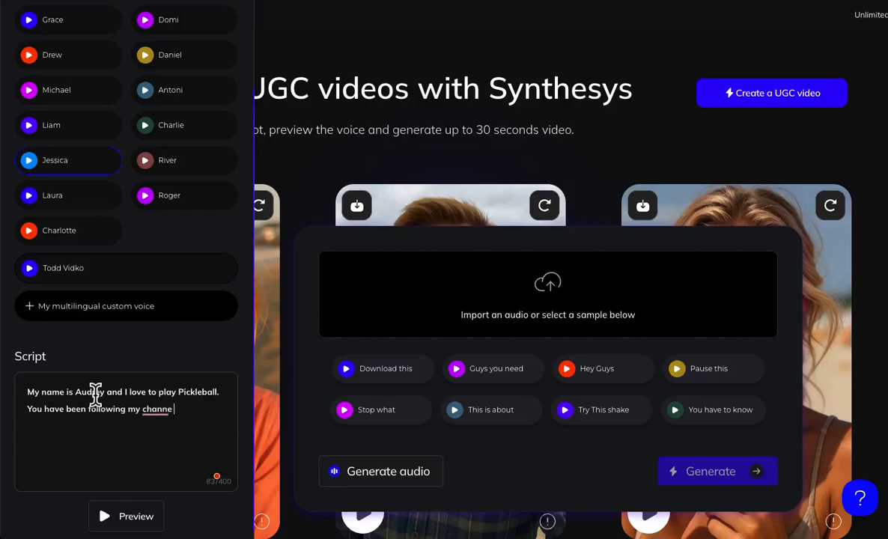
type("l, and I really wa")
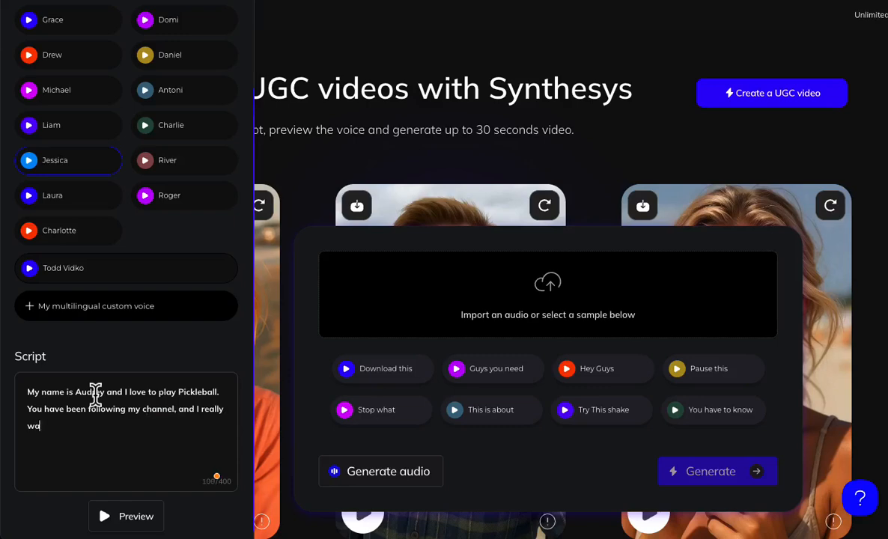
type("nt you to consider buying this")
type("water bo")
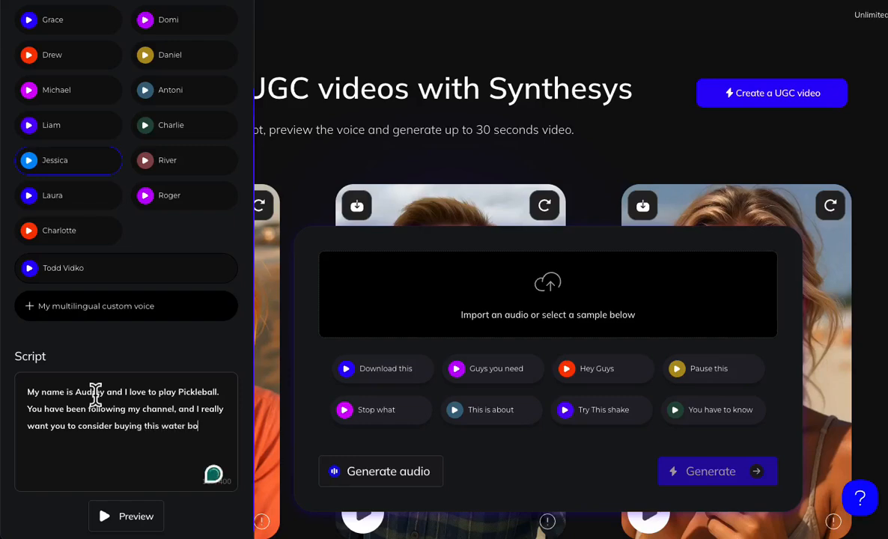
type("ttle bec")
Complete the water bottle sentence in the script with "because it has a clever Pickleball theme to it.".
type("ause")
type(" it has a")
type(" clever")
type(" Picke")
type("lleball t")
type("heme to it")
type(". ")
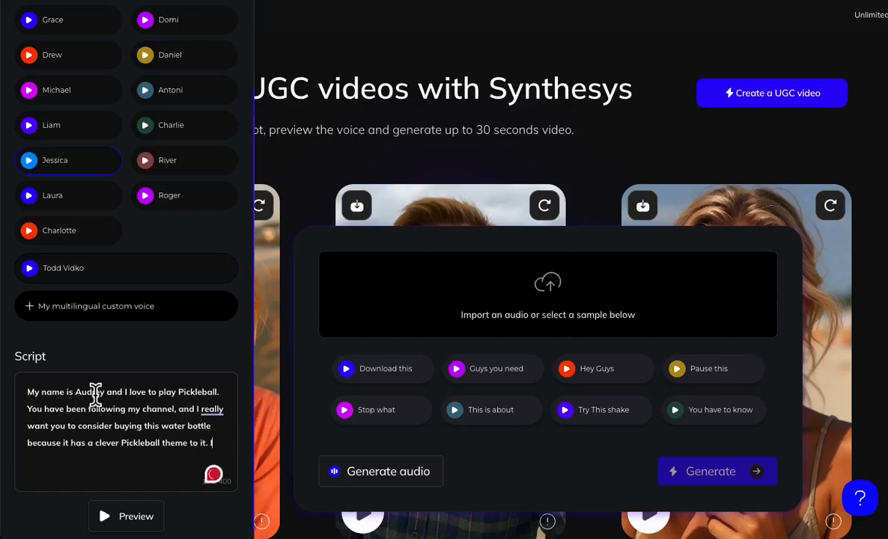
End the script with "It is fantastic, get it from my store at the link in my profile!".
type("It is fantastic, get it f")
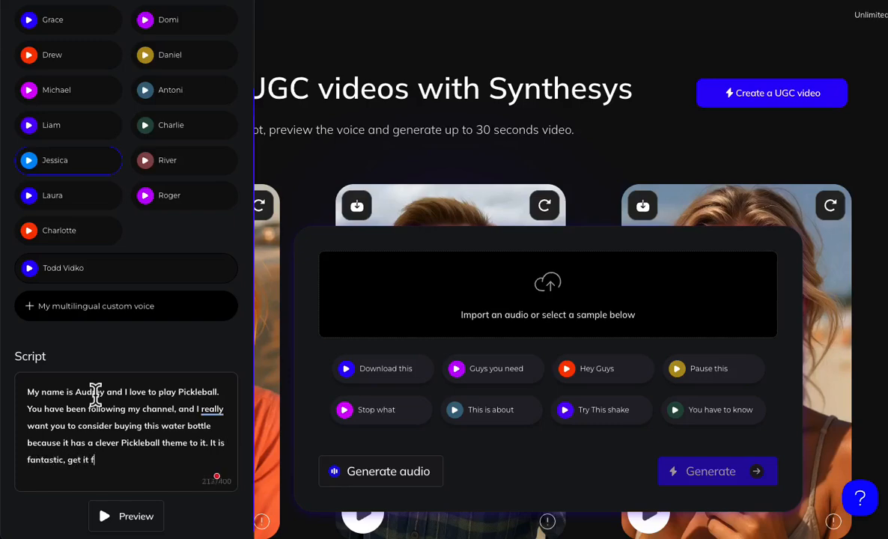
type("rom my store")
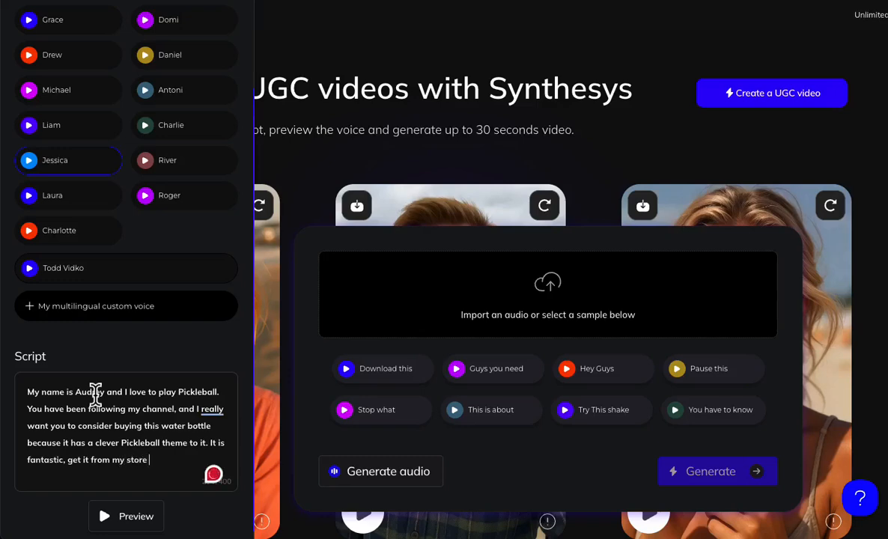
type("at the li")
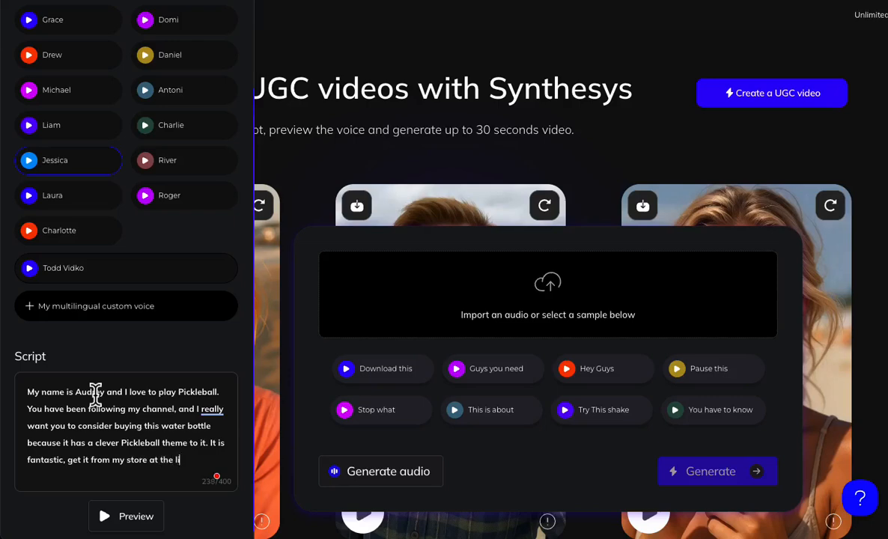
type("nk in my profile!")
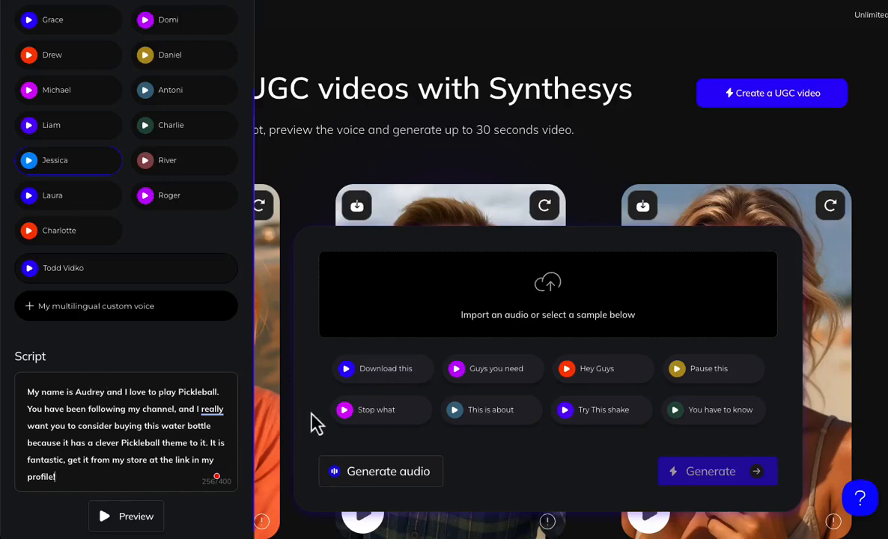
Generate the voice audio from the finished script and play it back.
left_click(132, 522)
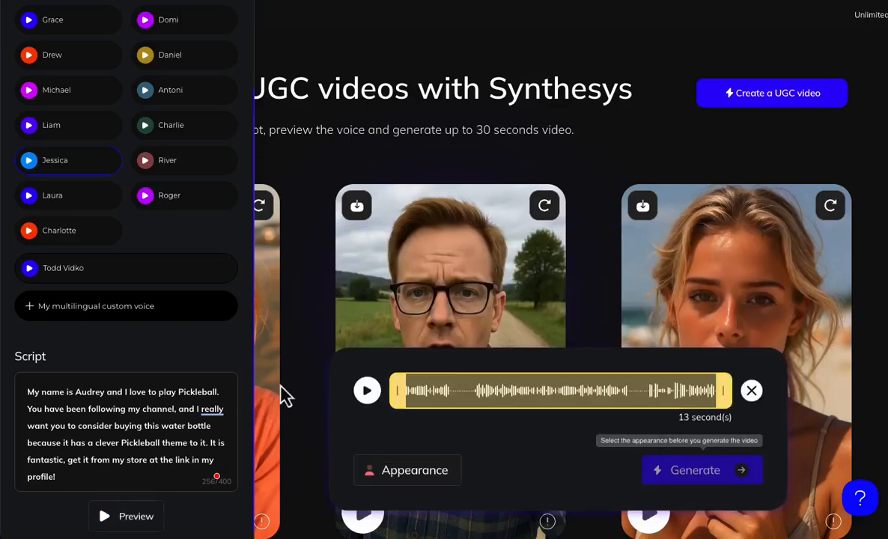
left_click(368, 391)
Describe the female actor as "A young woman, 25 years old, wearing a visor and dressed in a purple tshirt. She has brown curly hair.".
left_click(418, 482)
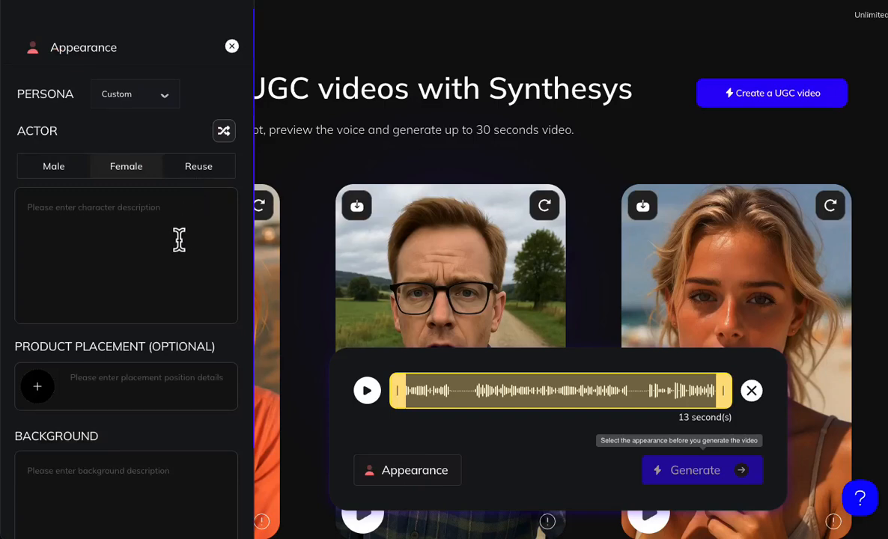
left_click(152, 209)
type("A young woman,")
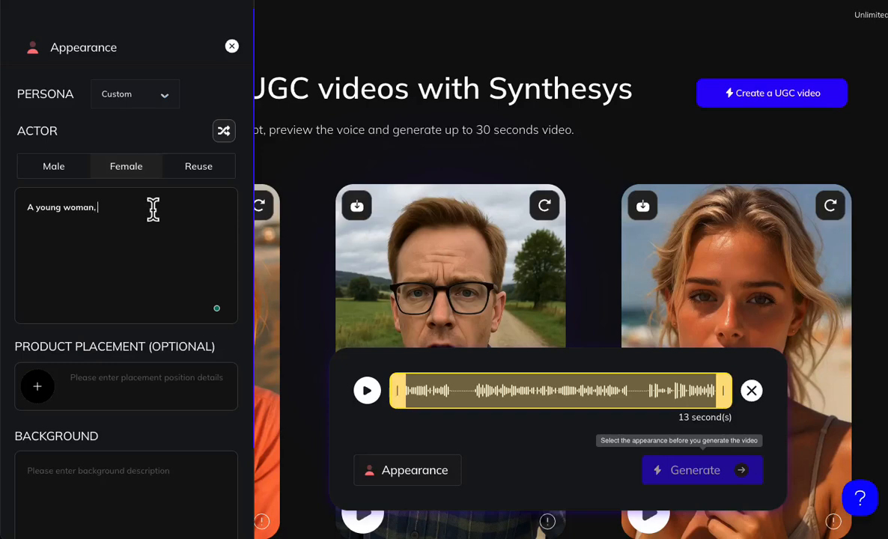
type(" 25 years old. Wearing a visor and d")
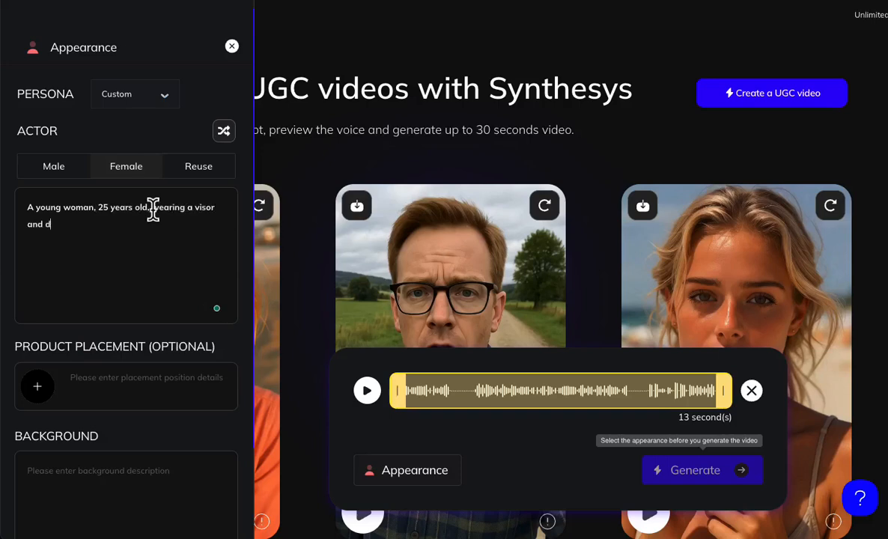
type("ressed in a purple tshirt")
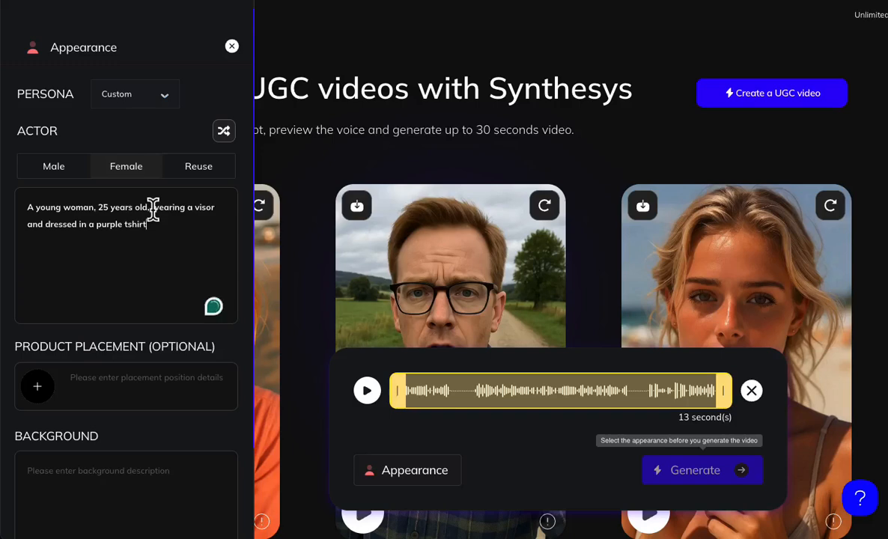
type(". She has brown curly hair.")
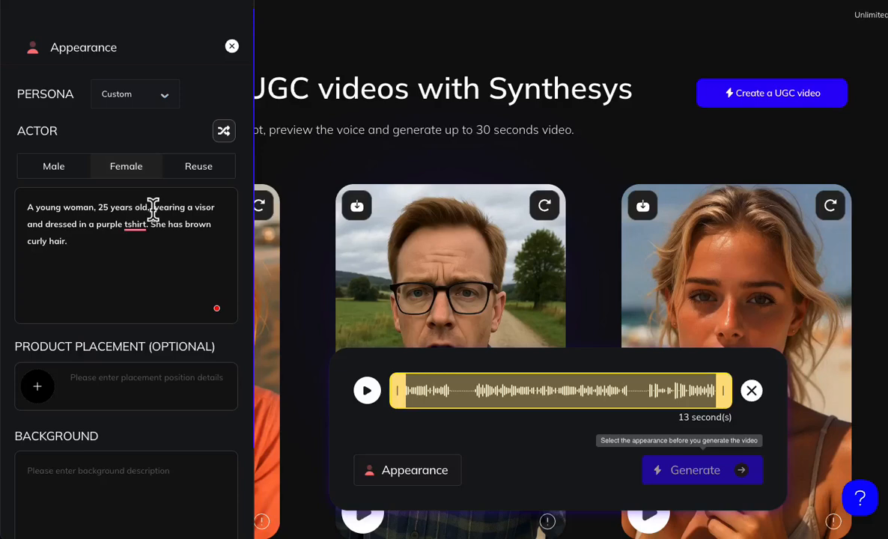
left_click(152, 209)
type(",")
Upload the Pickleball water bottle photo from the Desktop as the product placement image.
scroll(118, 303, "down", 2)
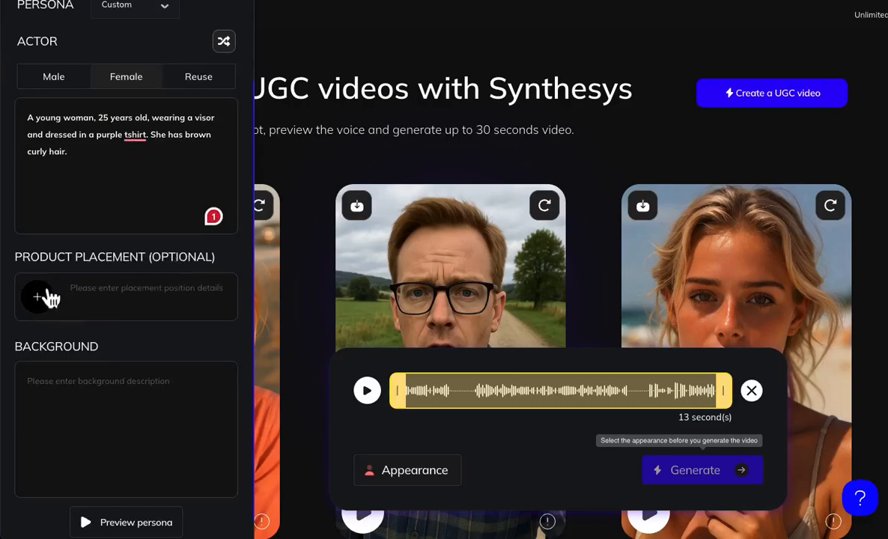
left_click(38, 299)
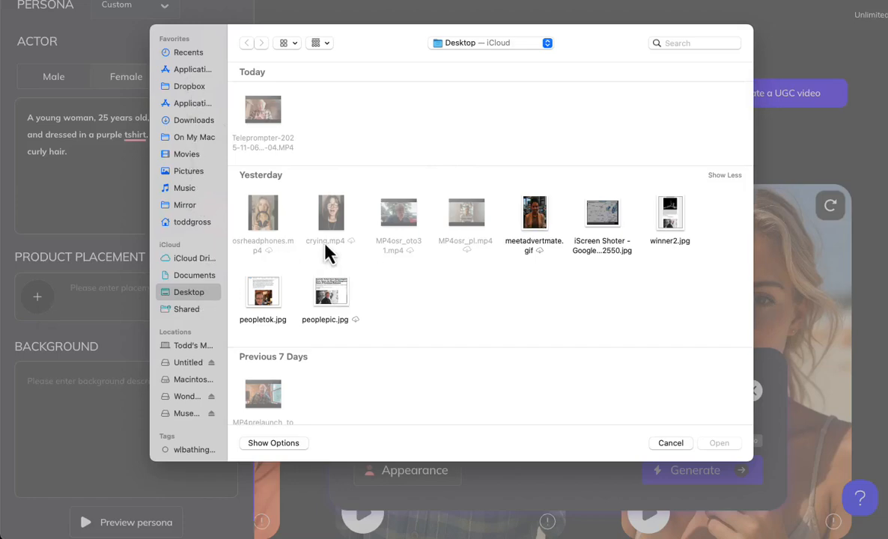
scroll(332, 247, "down", 2)
scroll(330, 248, "down", 10)
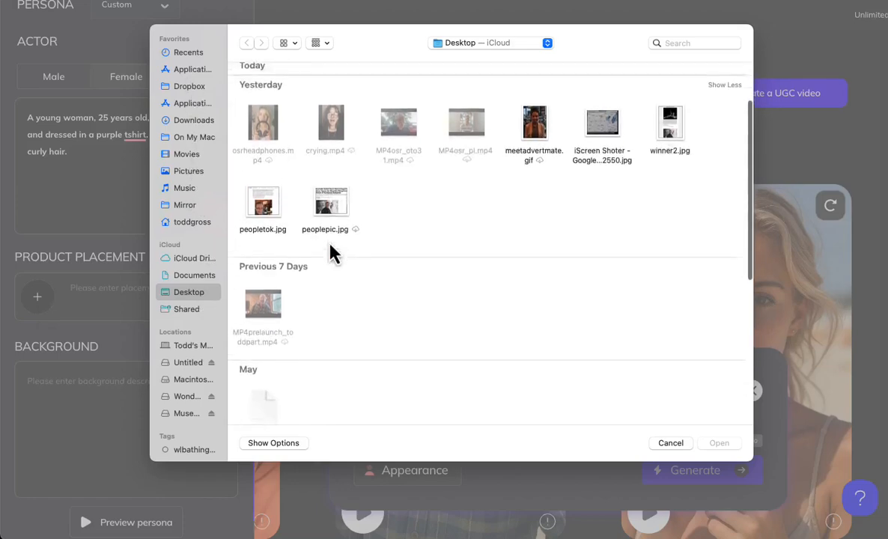
scroll(326, 313, "up", 10)
scroll(322, 307, "down", 10)
left_click(535, 375)
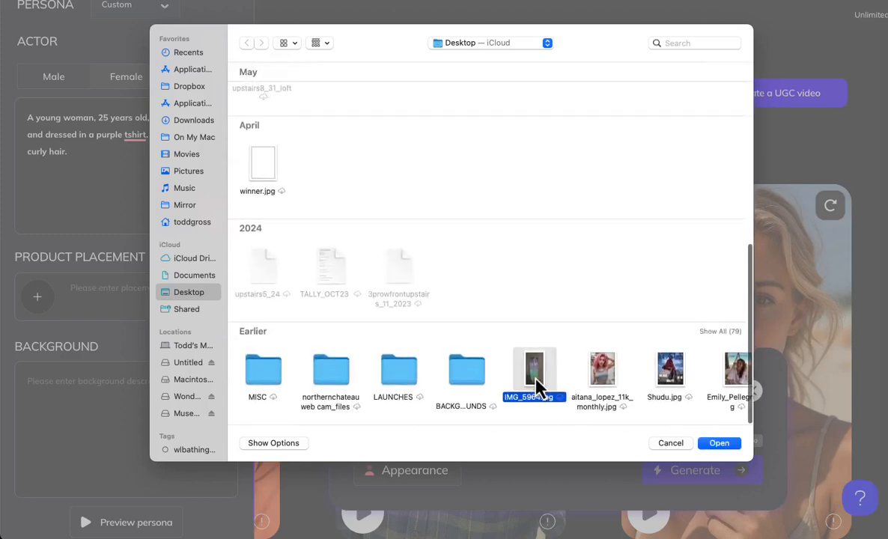
left_click(721, 445)
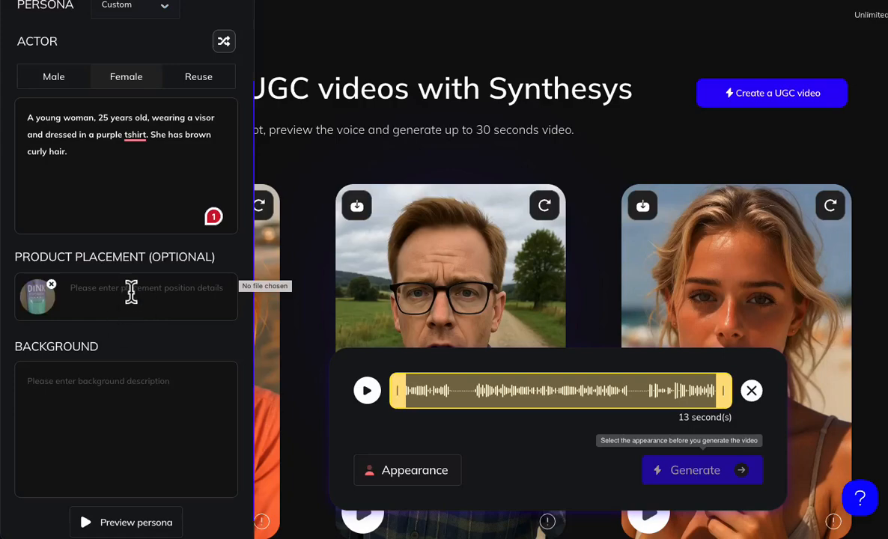
Set the product placement details to "Have her hold and show this water container".
left_click(136, 293)
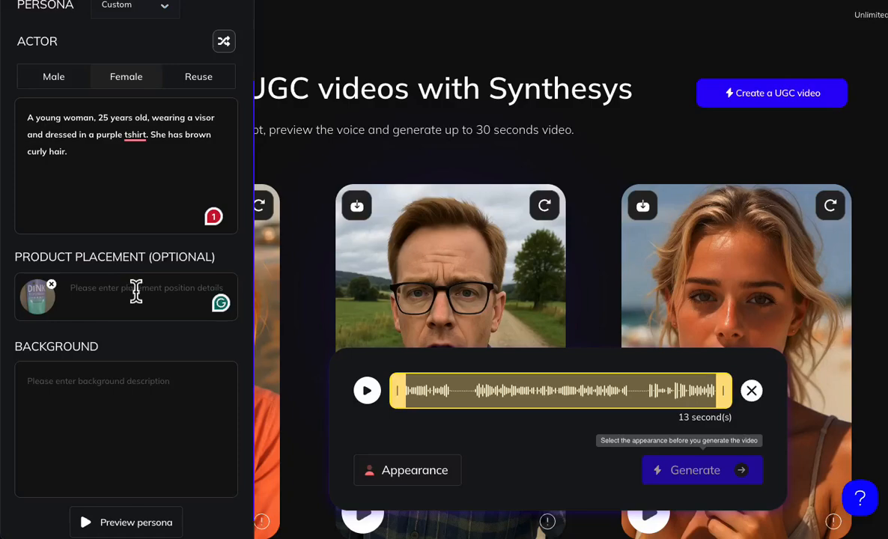
type("Have her ho")
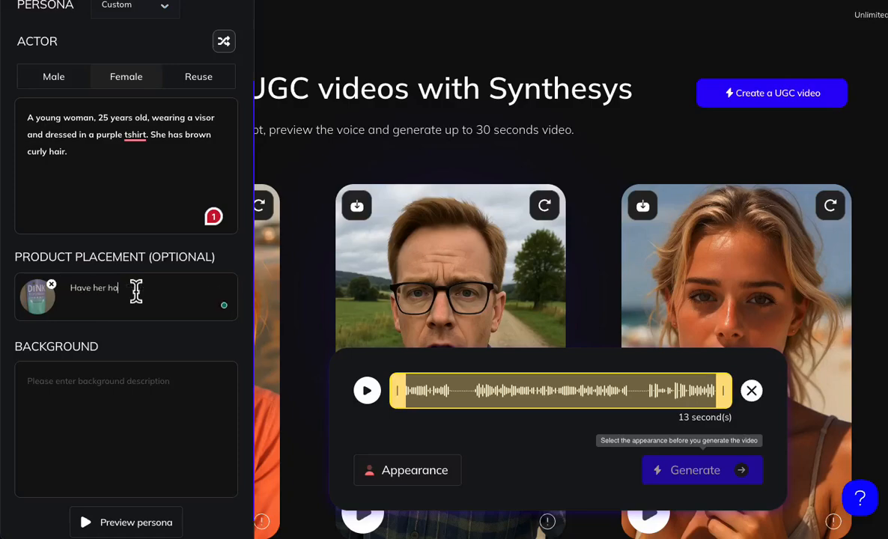
type("ld a cad show t")
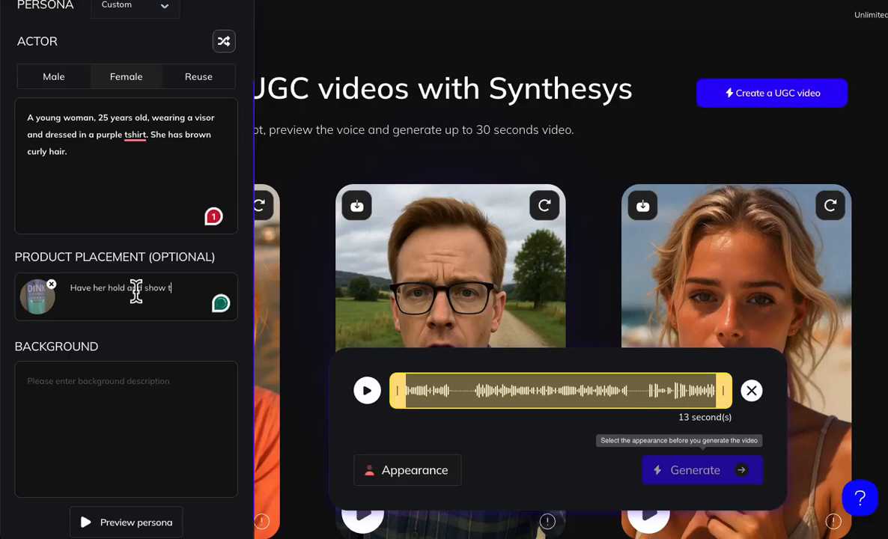
type("his water")
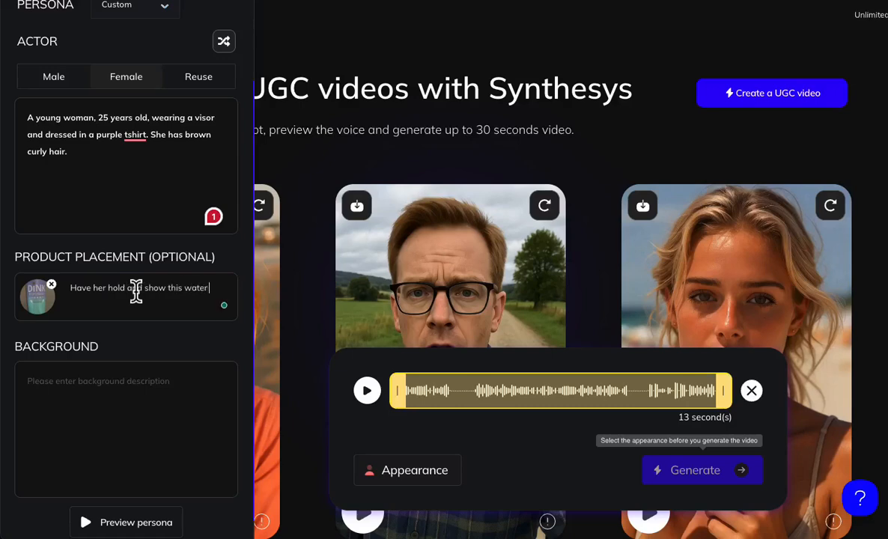
type(" bottle to")
key("BackSpace")
key("BackSpace")
key("BackSpace")
key("BackSpace")
key("BackSpace")
key("BackSpace")
key("BackSpace")
key("BackSpace")
key("BackSpace")
type("container")
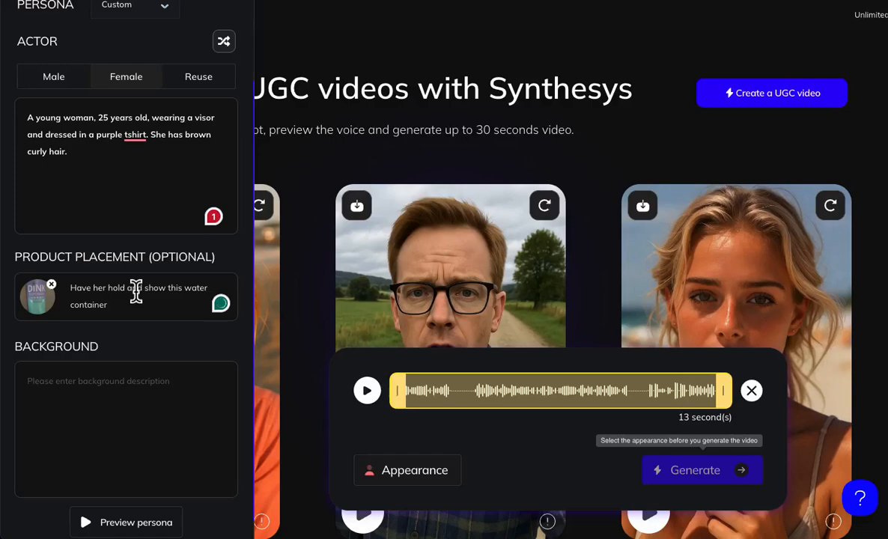
Set the background description to "Pickleball court" and generate a preview of the persona.
left_click(118, 374)
type("Pickel")
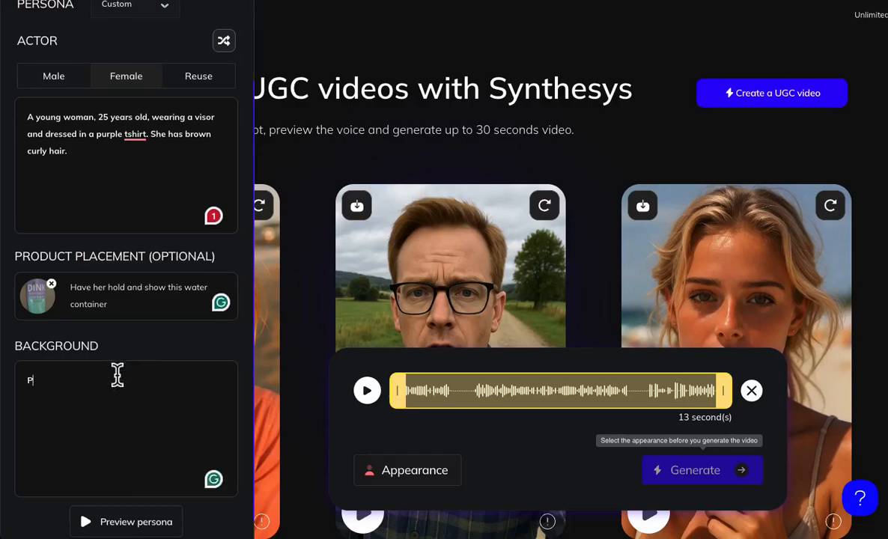
key("BackSpace")
key("BackSpace")
type("le")
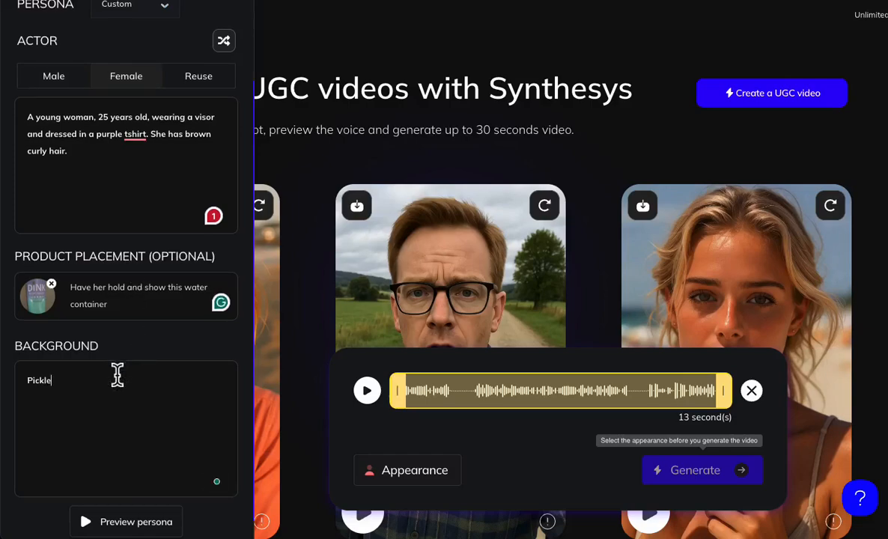
type("ball court")
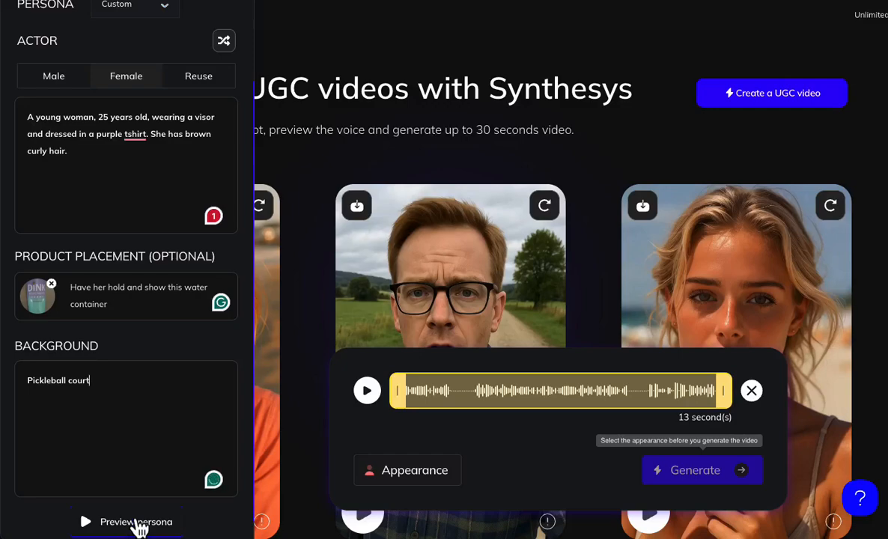
left_click(136, 524)
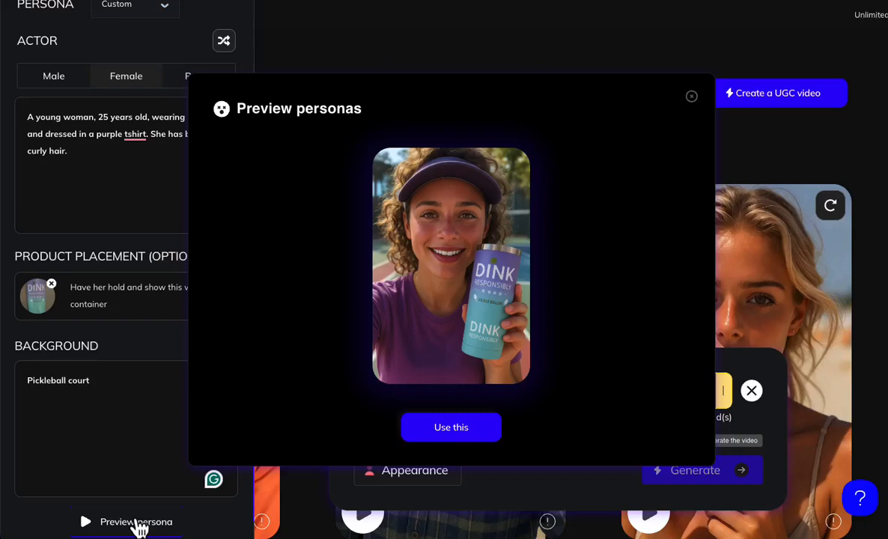
Accept the previewed Pickleball persona and name the video "Pickleball Audrey".
left_click(452, 431)
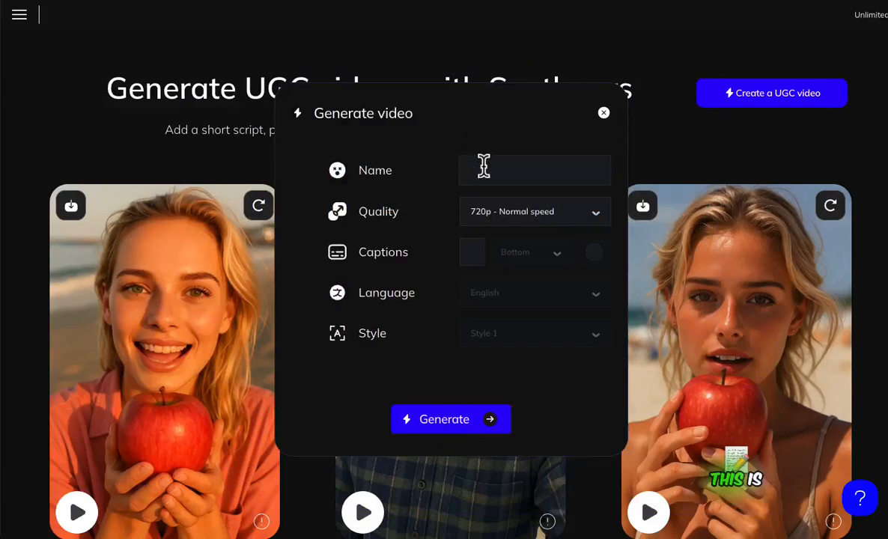
left_click(484, 166)
type("Pike")
type("leball A")
type("udrey")
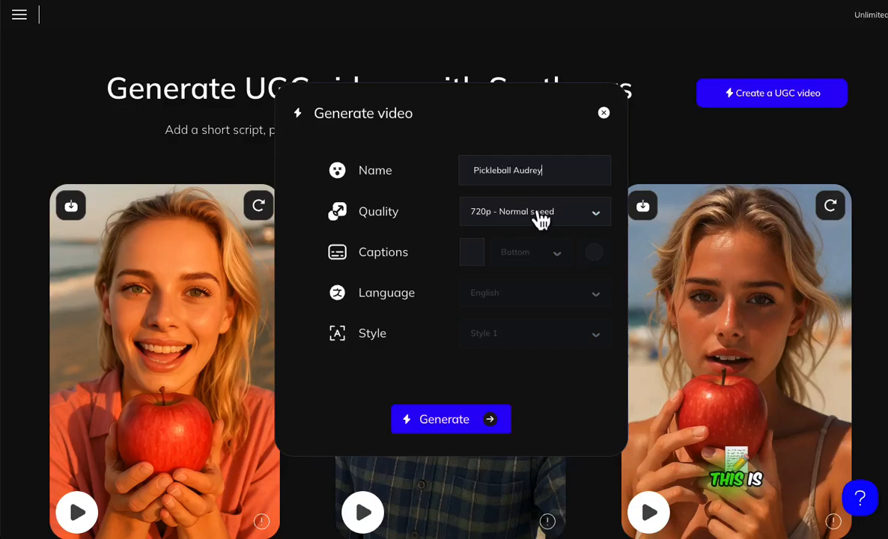
Keep the video quality at 720p - Normal speed and enable captions.
left_click(541, 217)
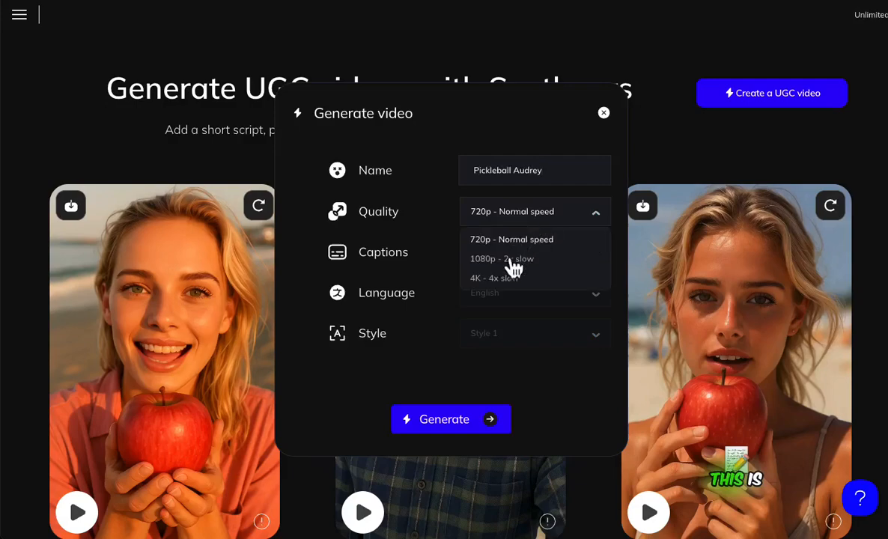
left_click(433, 233)
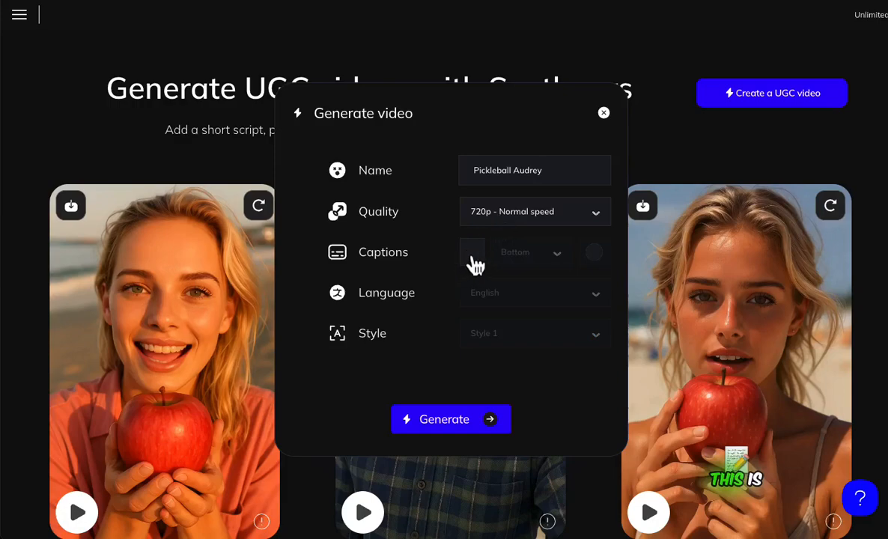
left_click(473, 255)
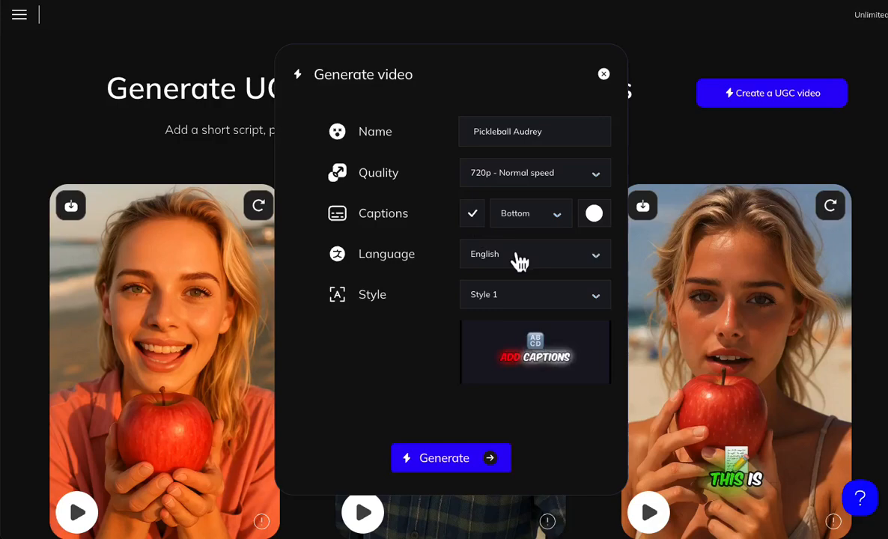
Examine the available caption languages and keep English.
left_click(516, 259)
scroll(502, 299, "down", 8)
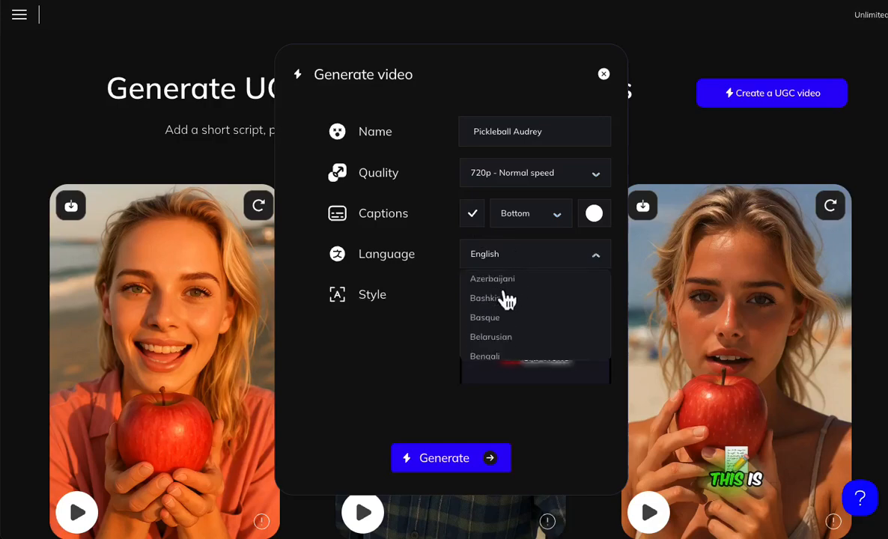
scroll(508, 300, "down", 6)
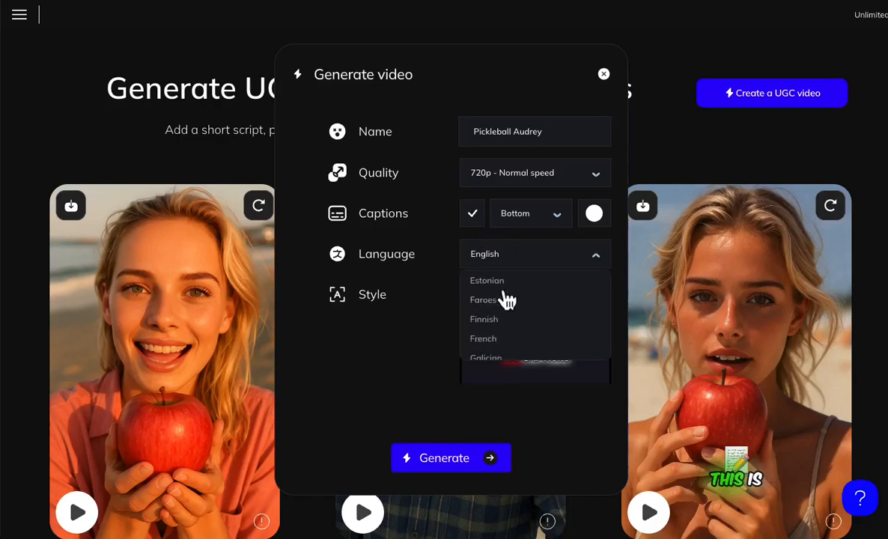
scroll(508, 299, "down", 5)
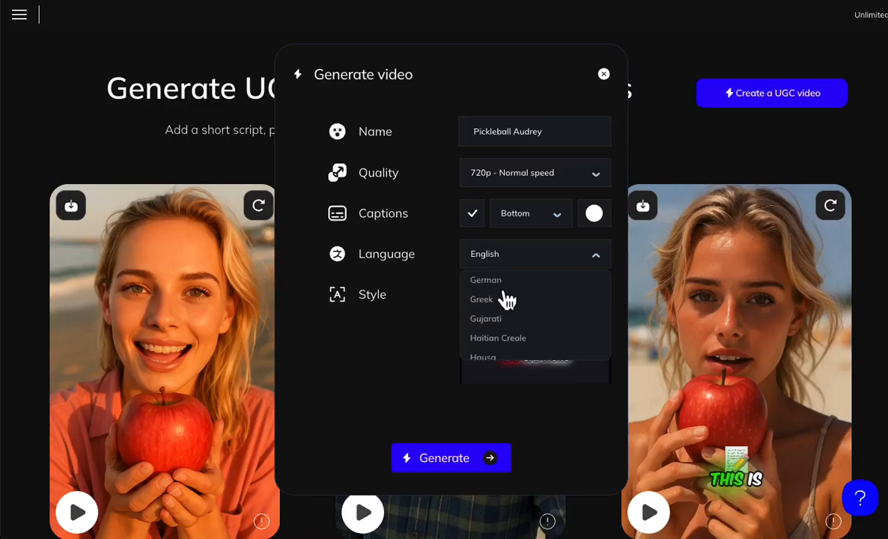
scroll(508, 300, "down", 1)
scroll(507, 300, "up", 2)
scroll(508, 299, "down", 5)
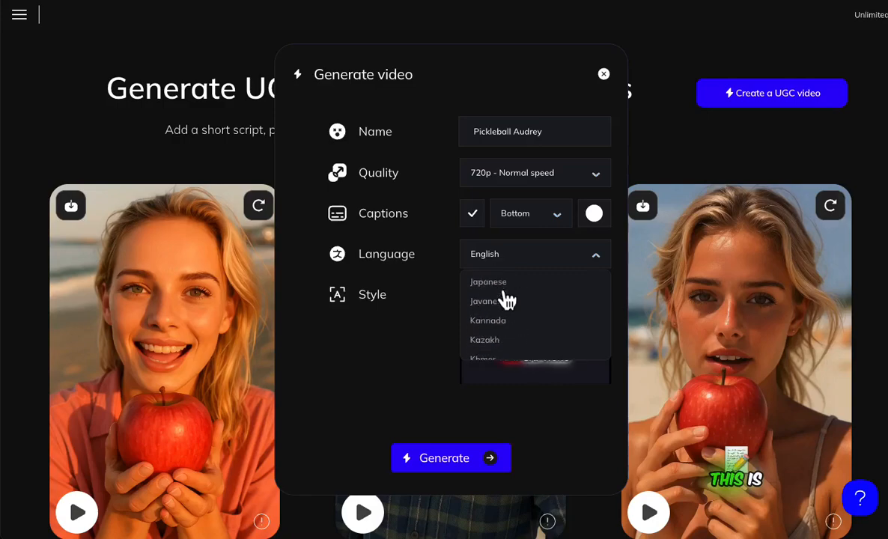
left_click(403, 208)
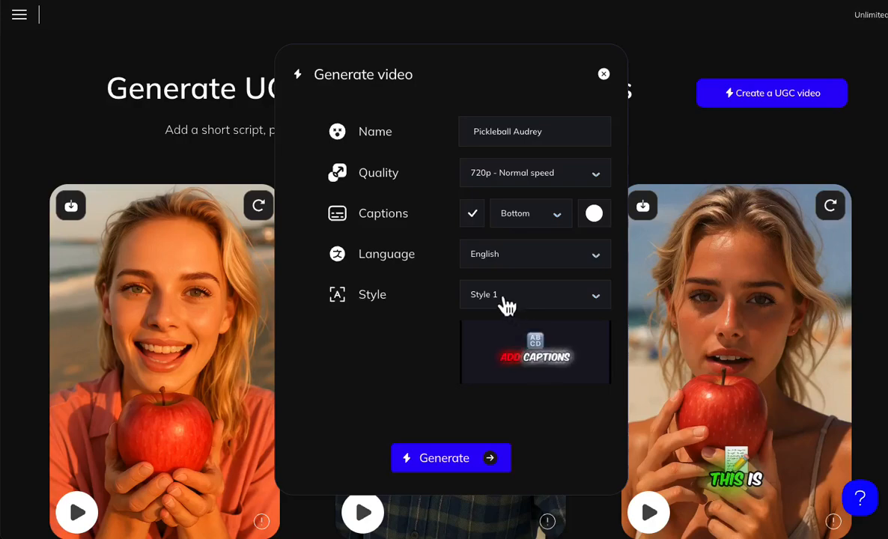
Try caption styles 2 through 5 one after another to compare their previews.
left_click(501, 300)
left_click(485, 349)
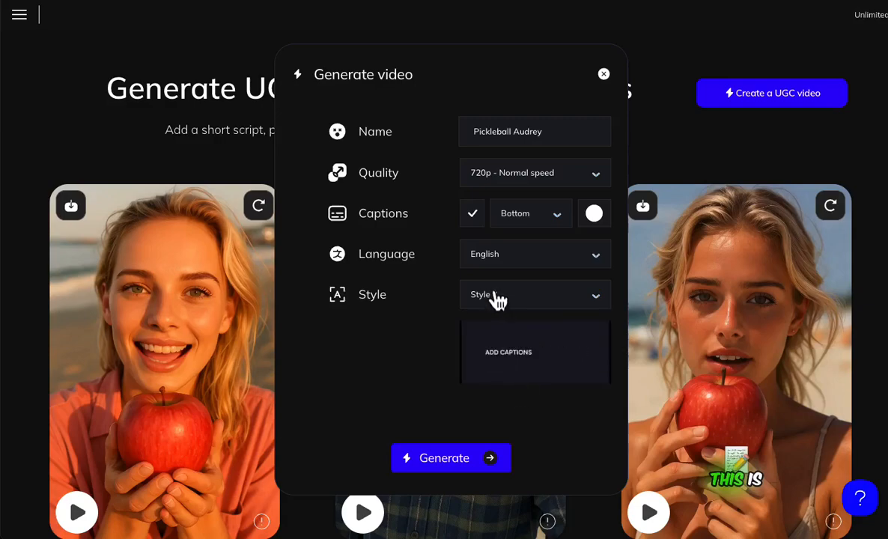
left_click(497, 299)
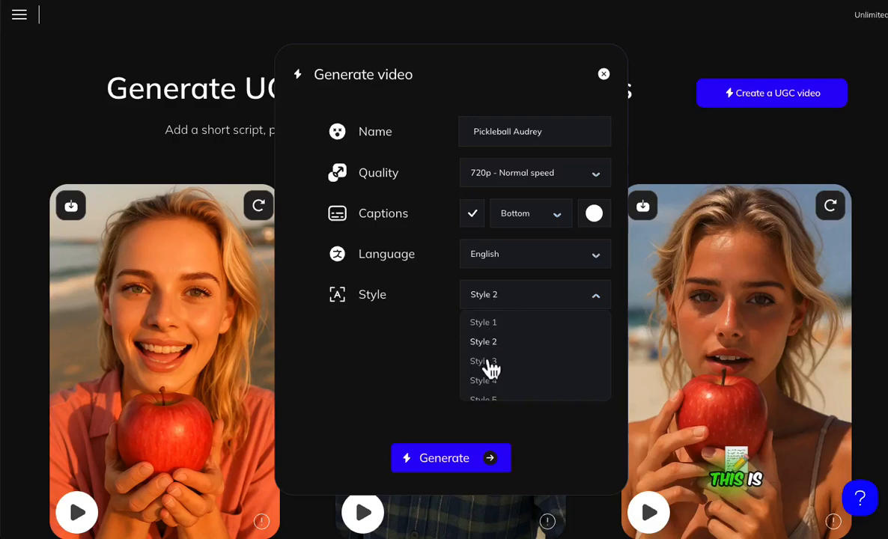
left_click(490, 367)
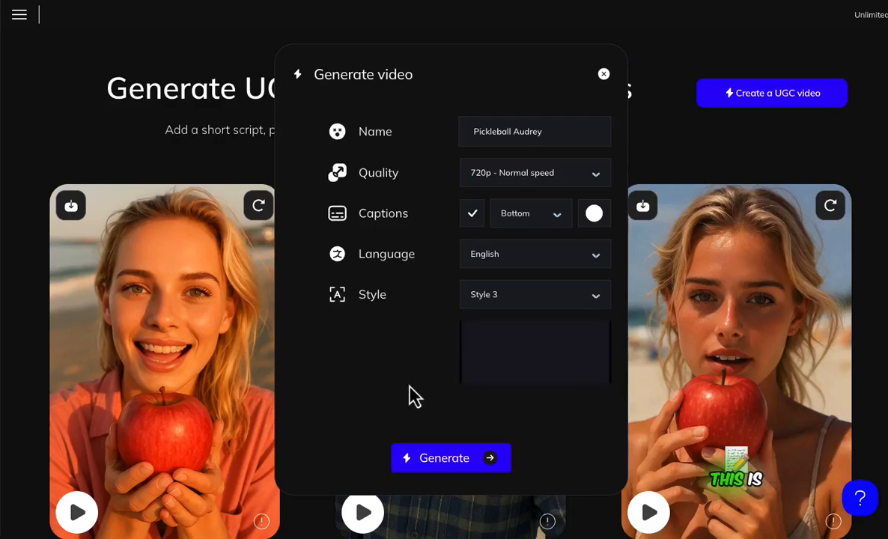
left_click(498, 297)
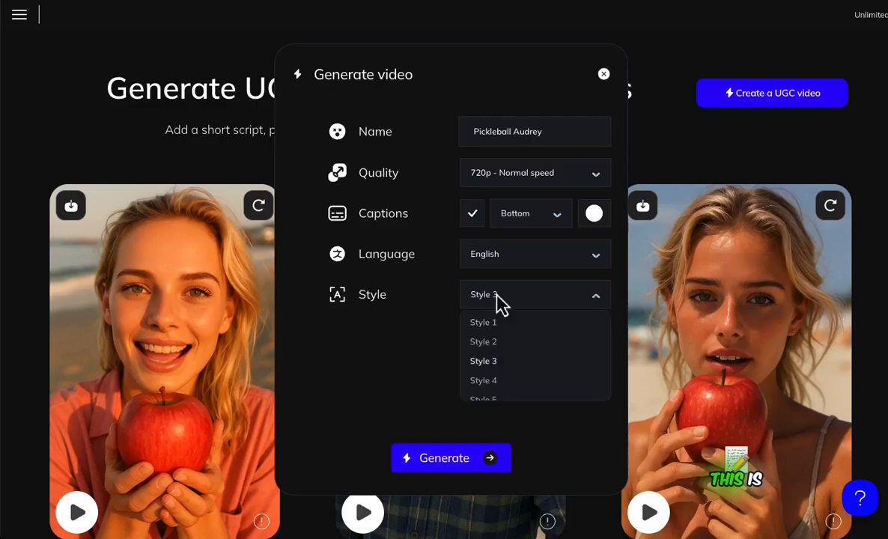
left_click(486, 380)
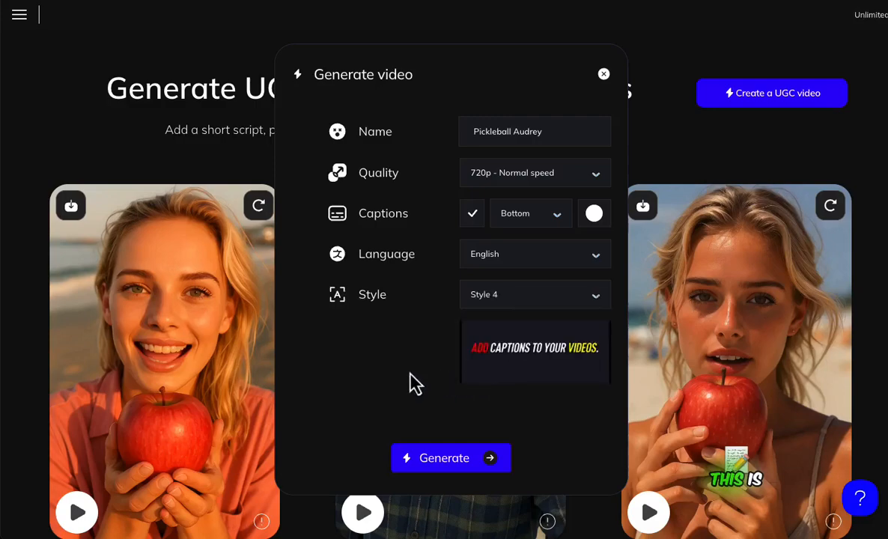
left_click(499, 300)
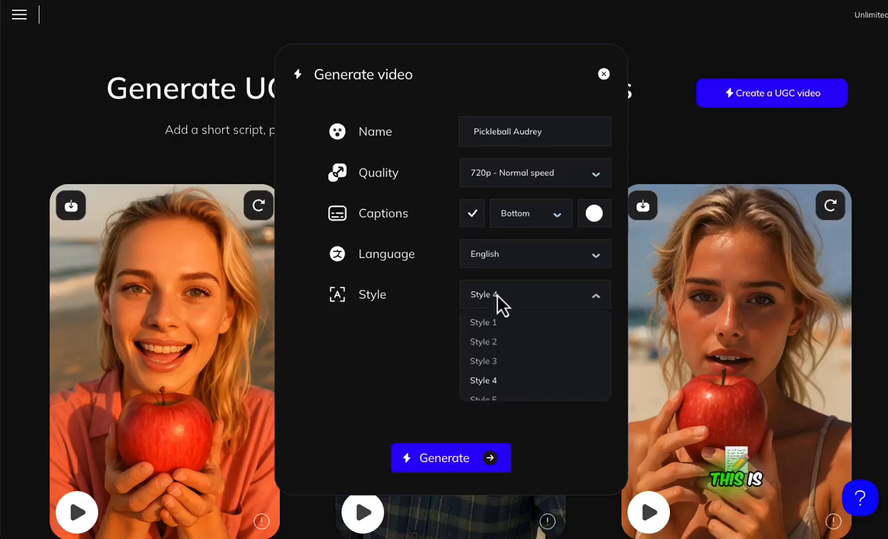
left_click(487, 400)
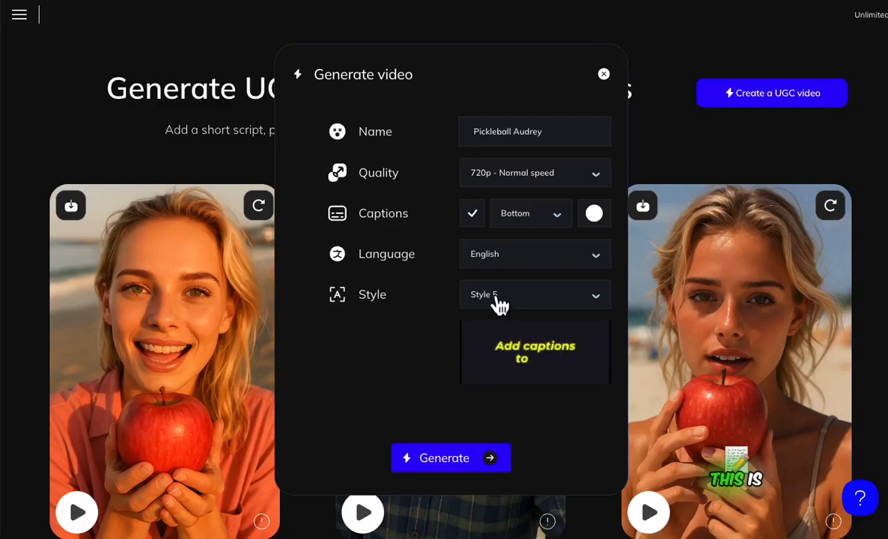
Set the caption style to Style 4 and generate the video.
left_click(500, 303)
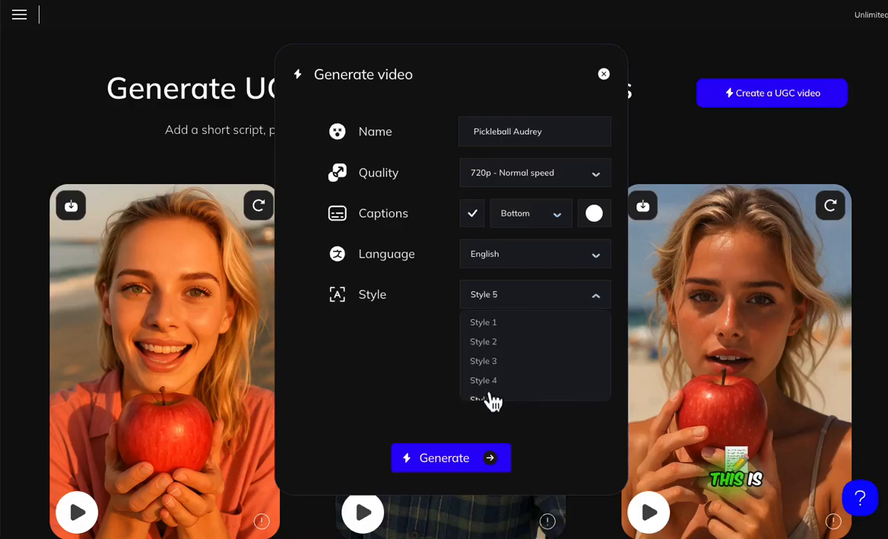
left_click(486, 380)
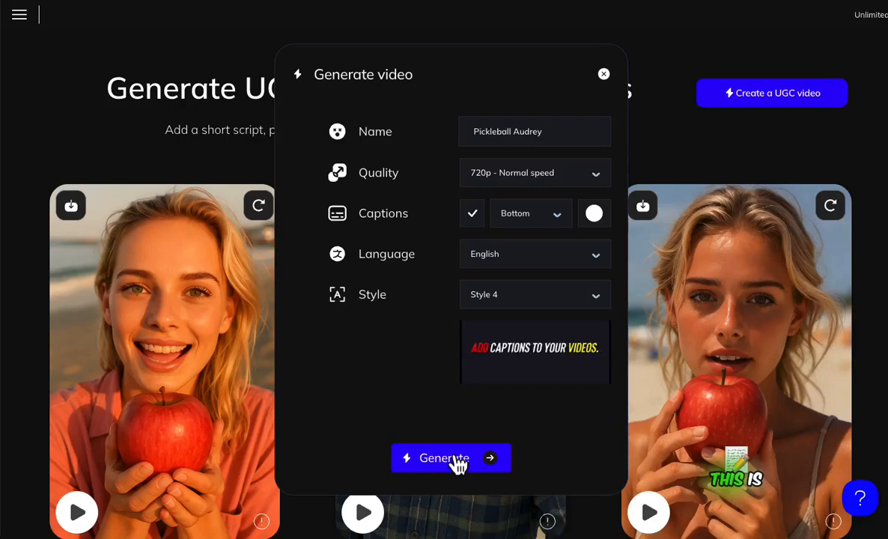
left_click(457, 461)
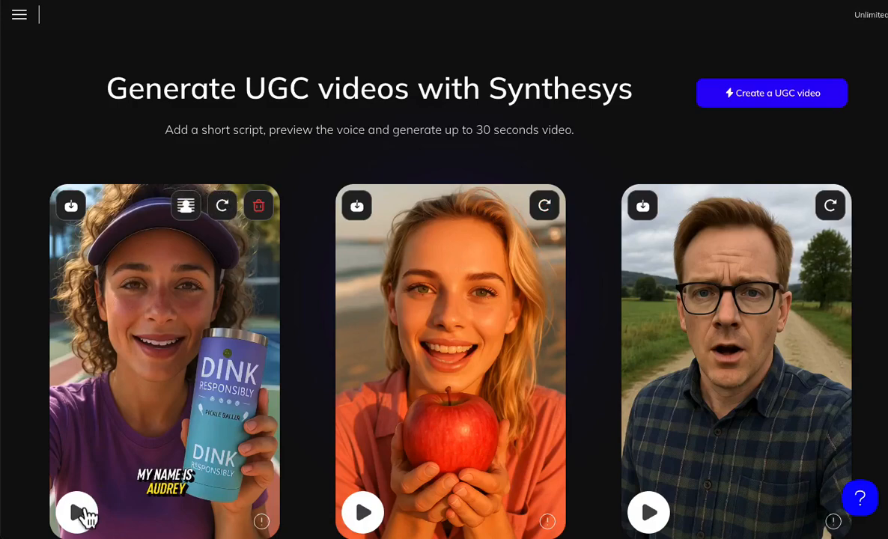
Play the generated Pickleball water bottle video and download it.
scroll(150, 315, "down", 1)
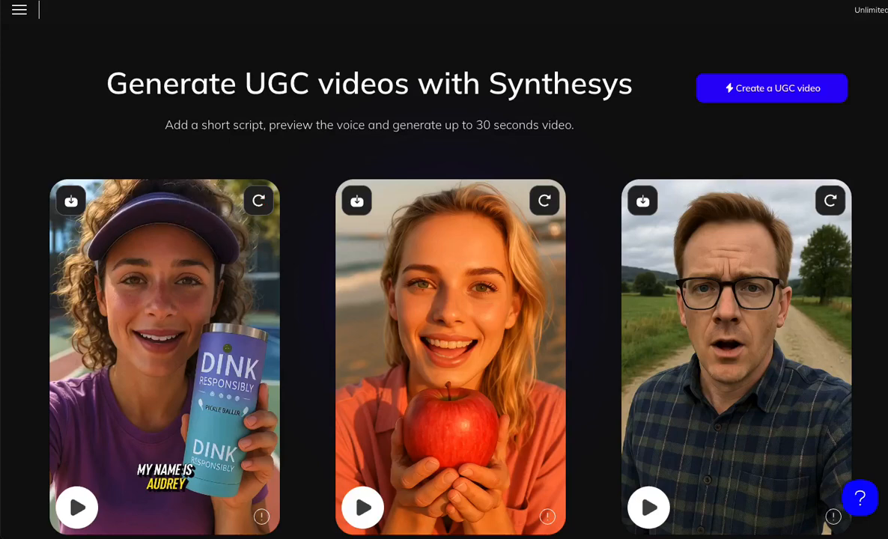
left_click(75, 510)
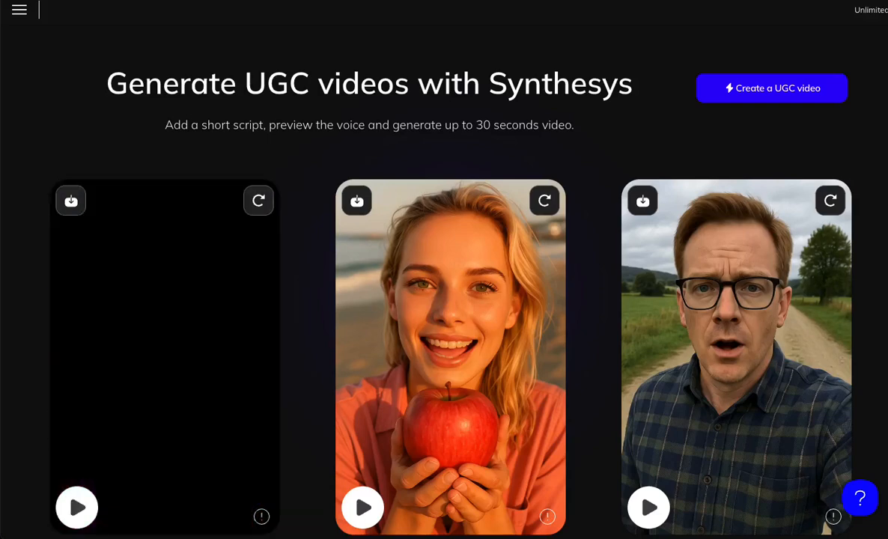
mouse_move(109, 340)
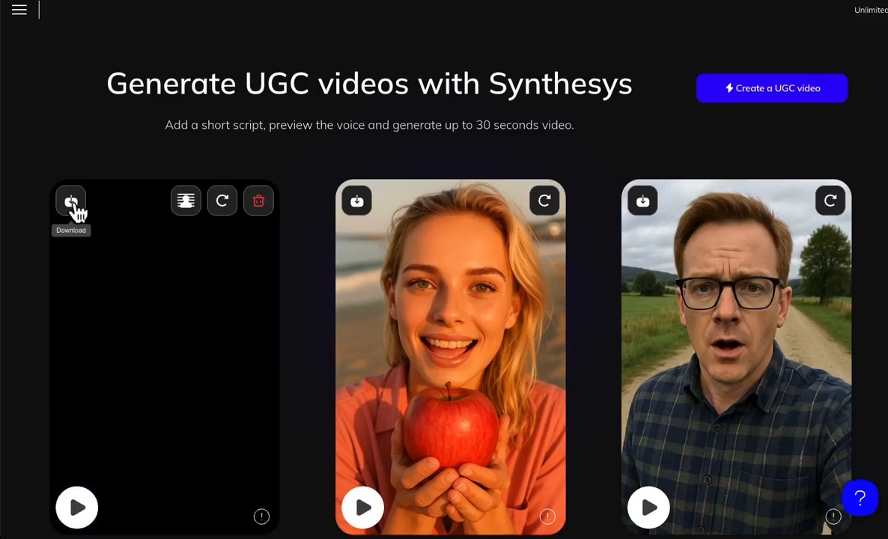
left_click(73, 203)
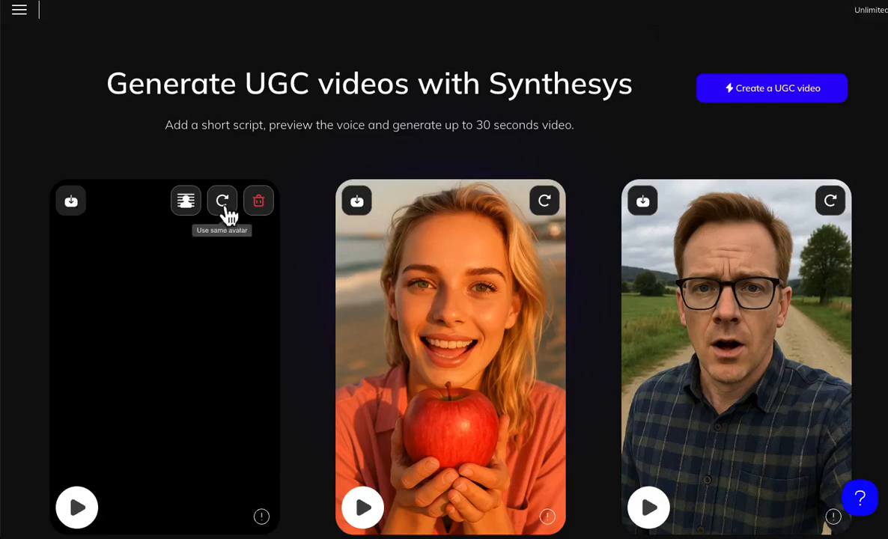
Reuse the Pickleball avatar for a new video and enter an English audio script thanking water bottle buyers and promoting a professional brand of eye liner.
left_click(223, 202)
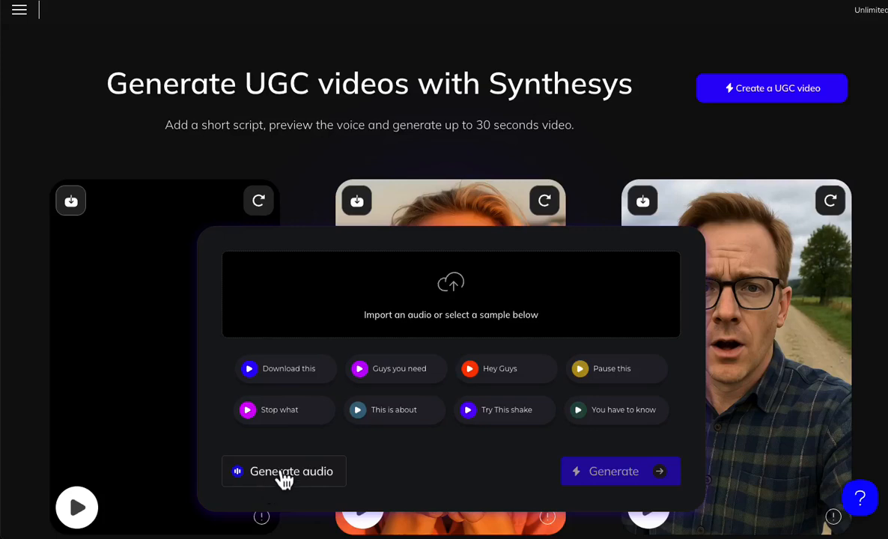
left_click(284, 479)
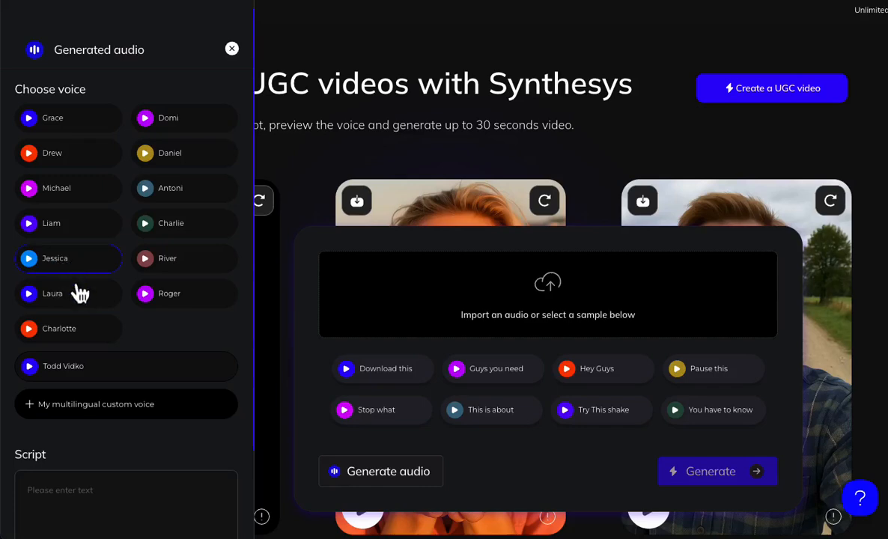
scroll(80, 290, "down", 2)
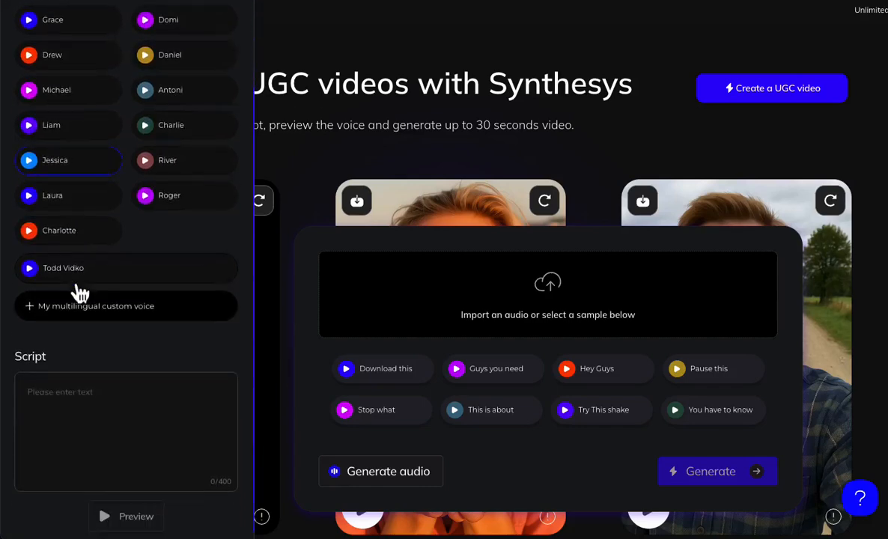
left_click(102, 403)
type("H")
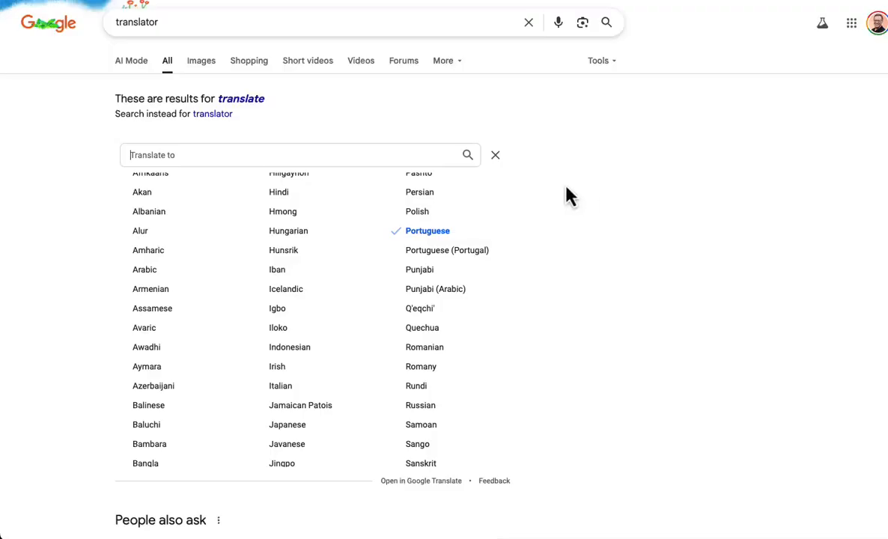
Switch to Google's translator, translate the eye liner script from English into Spanish, and copy the translated text.
scroll(567, 196, "down", 3)
scroll(417, 234, "down", 5)
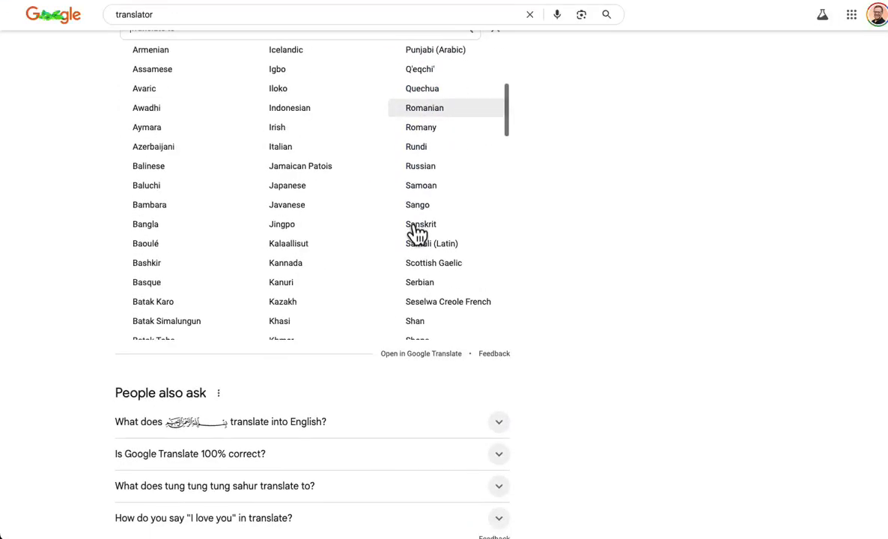
scroll(417, 235, "down", 5)
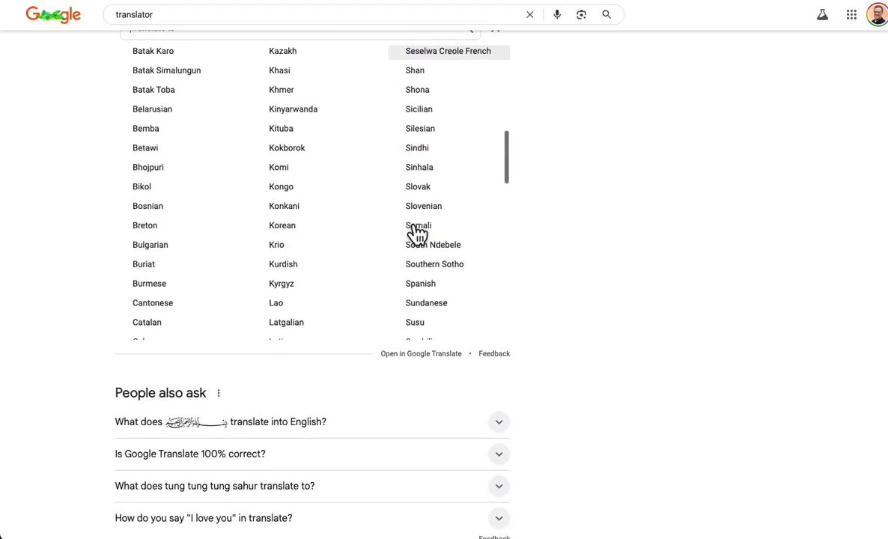
left_click(419, 240)
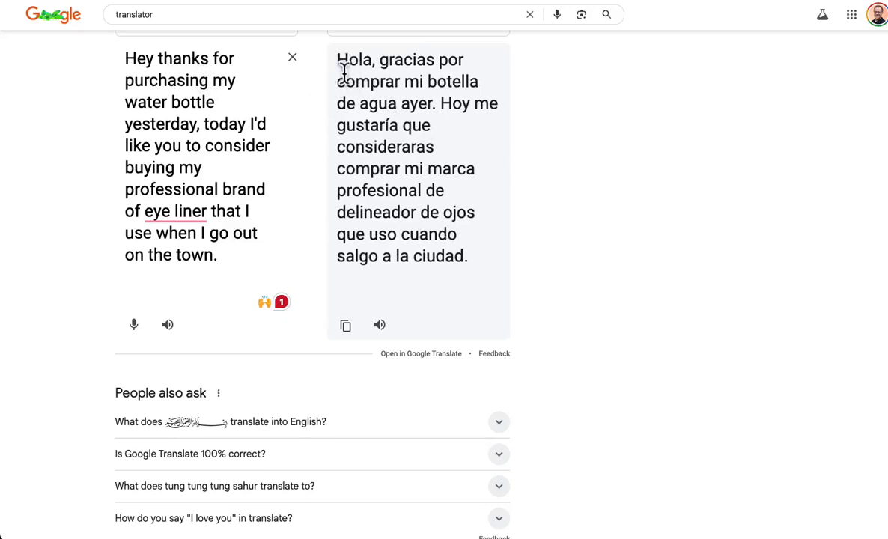
left_click_drag(338, 62, 469, 260)
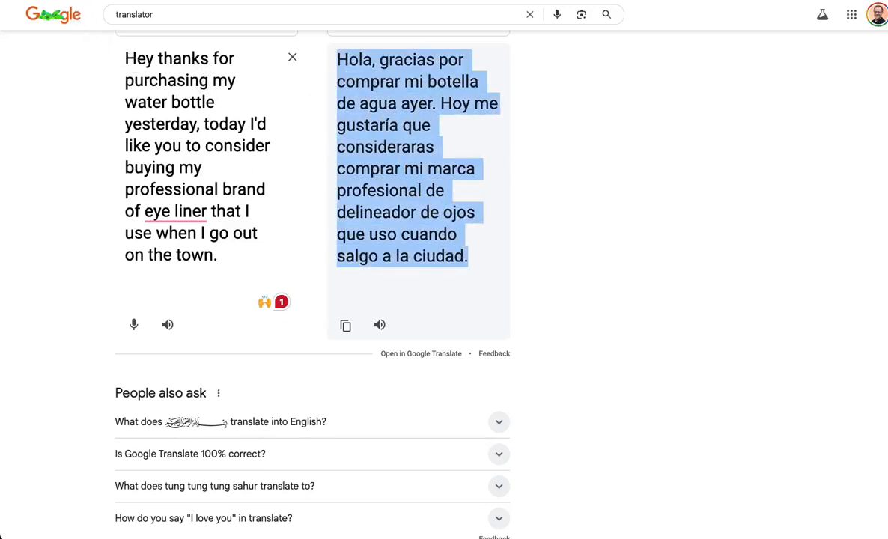
left_click(18, 2)
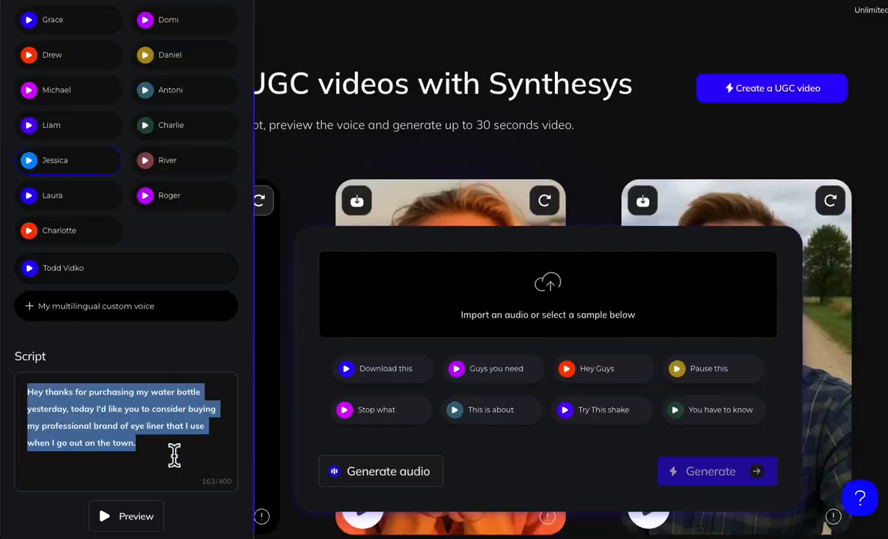
Return to Synthesys, replace the English script with the copied Spanish translation, and generate an audio preview.
left_click(165, 452)
key("super+a")
left_click(19, 2)
left_click(15, 16)
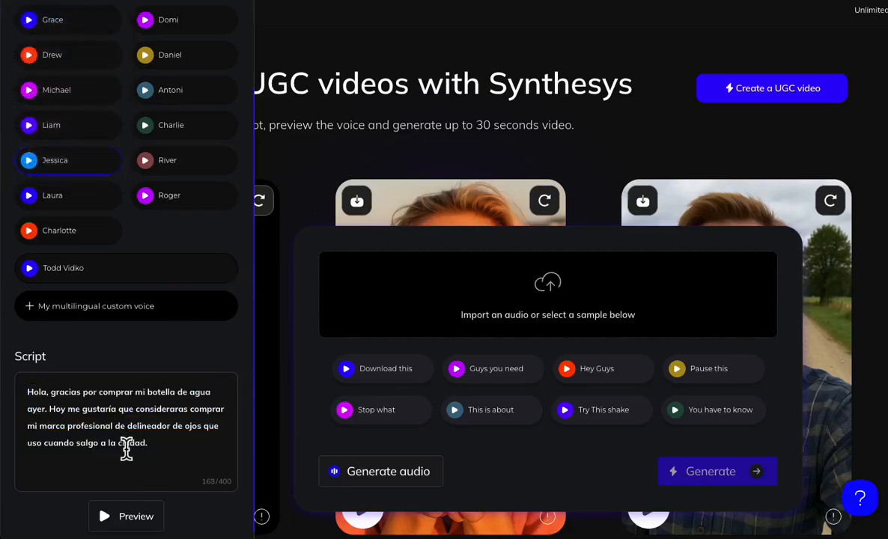
left_click(149, 514)
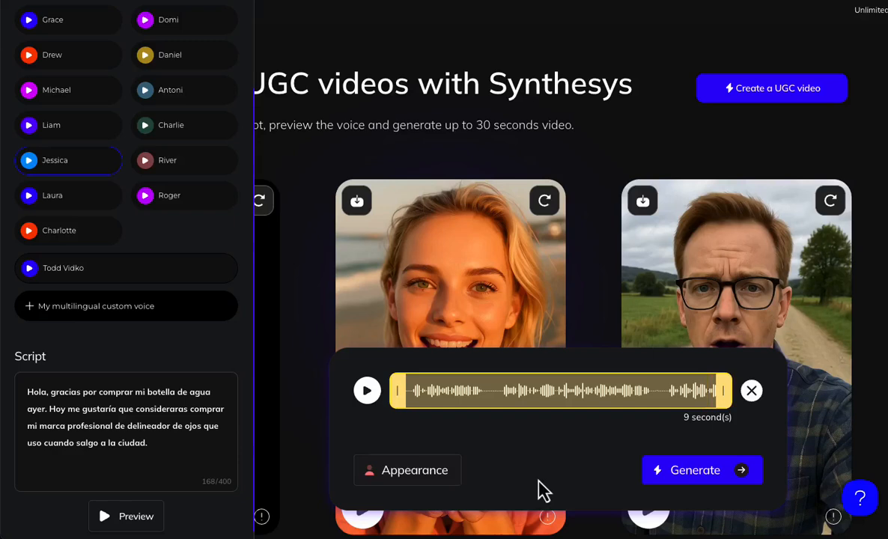
Open the appearance settings and describe the reused actor as "Dressed casually in a white tshirt".
left_click(397, 474)
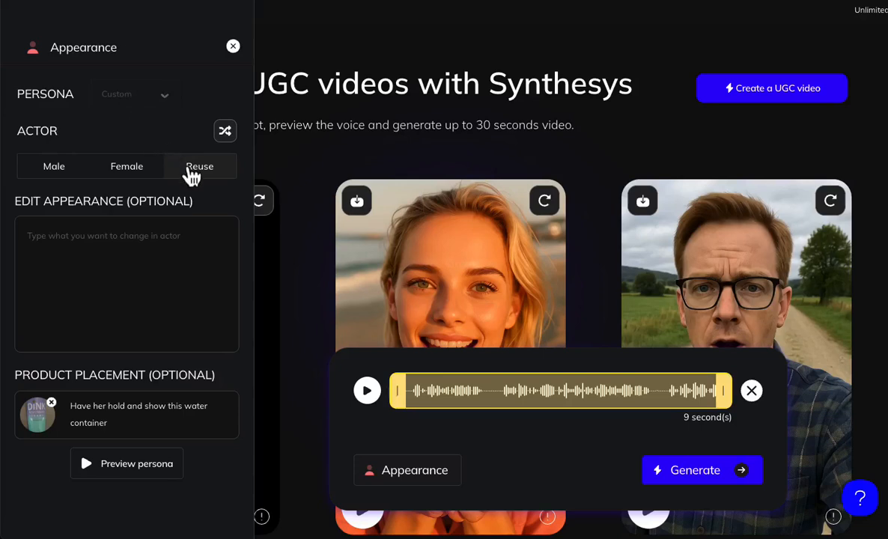
left_click(121, 235)
type("Drss")
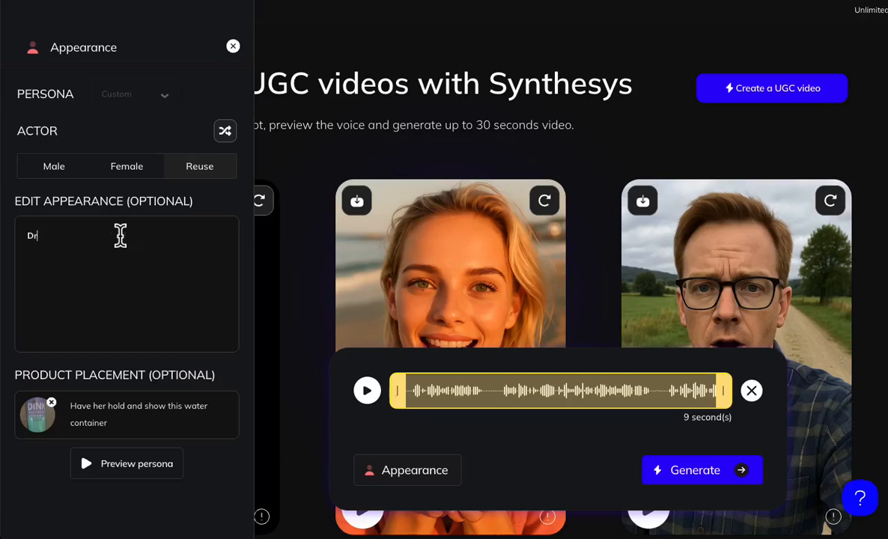
key("BackSpace")
key("BackSpace")
type("e")
key("BackSpace")
type("essed casually in a white tshirt")
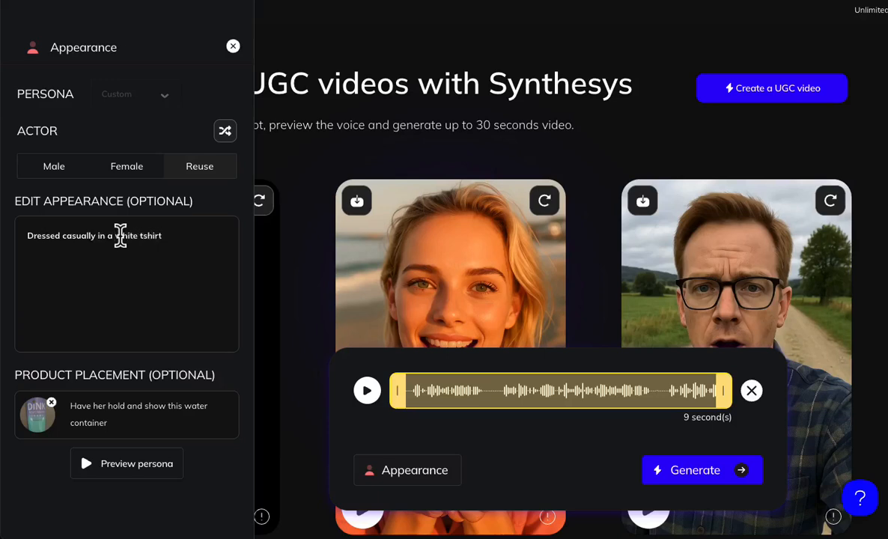
Change the actor's appearance description to "Dressed formally in an off white blouse in her bedroom at home.".
key("BackSpace")
key("BackSpace")
key("BackSpace")
key("BackSpace")
key("BackSpace")
key("BackSpace")
key("BackSpace")
key("BackSpace")
key("BackSpace")
key("BackSpace")
key("BackSpace")
key("BackSpace")
key("BackSpace")
key("BackSpace")
key("BackSpace")
key("BackSpace")
key("BackSpace")
key("BackSpace")
key("BackSpace")
key("BackSpace")
key("BackSpace")
key("BackSpace")
key("BackSpace")
key("BackSpace")
key("BackSpace")
key("BackSpace")
type("formally in an off white blouse in fron")
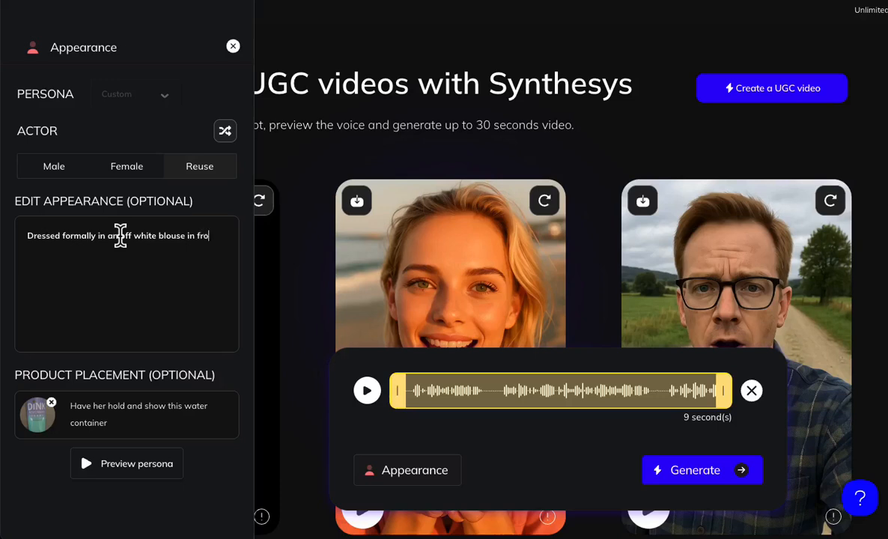
key("BackSpace")
key("BackSpace")
key("BackSpace")
type("her bedroom at home.")
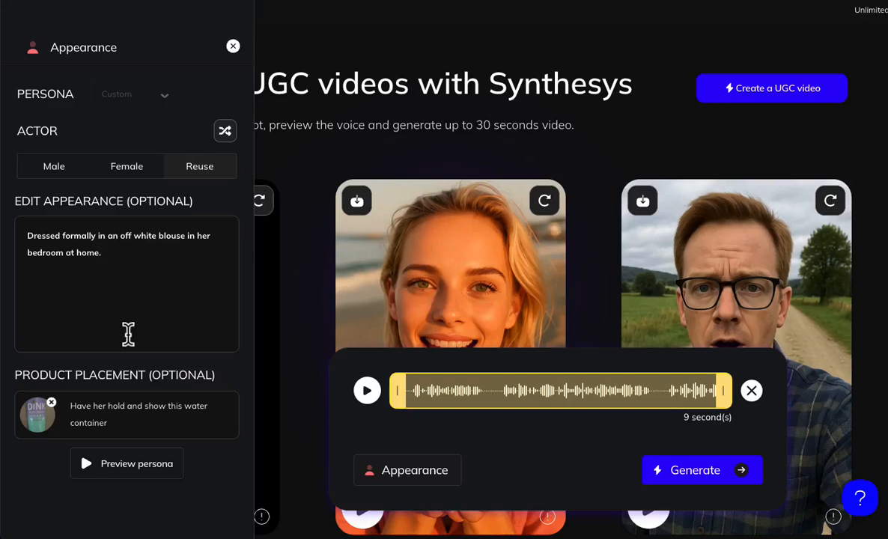
Remove the water container's product placement image and instruction, and accept the previewed persona for the video.
left_click(52, 404)
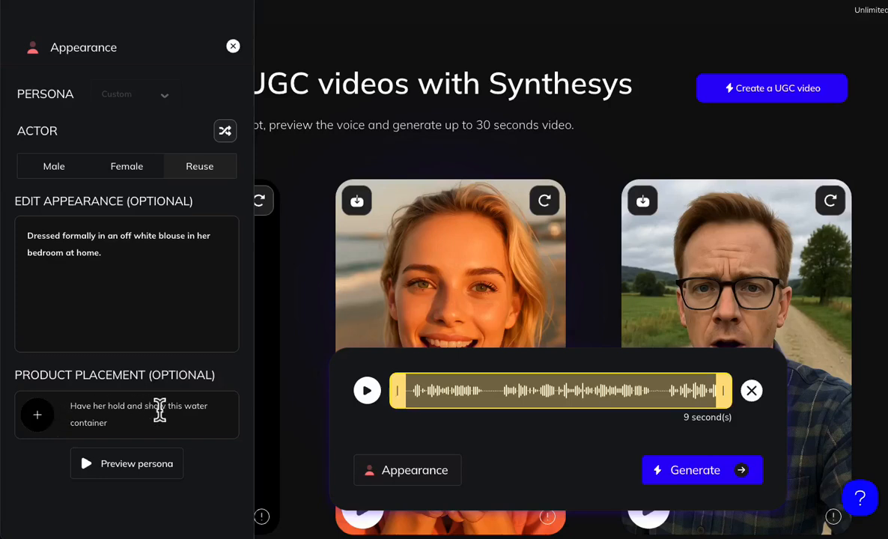
left_click_drag(116, 422, 50, 390)
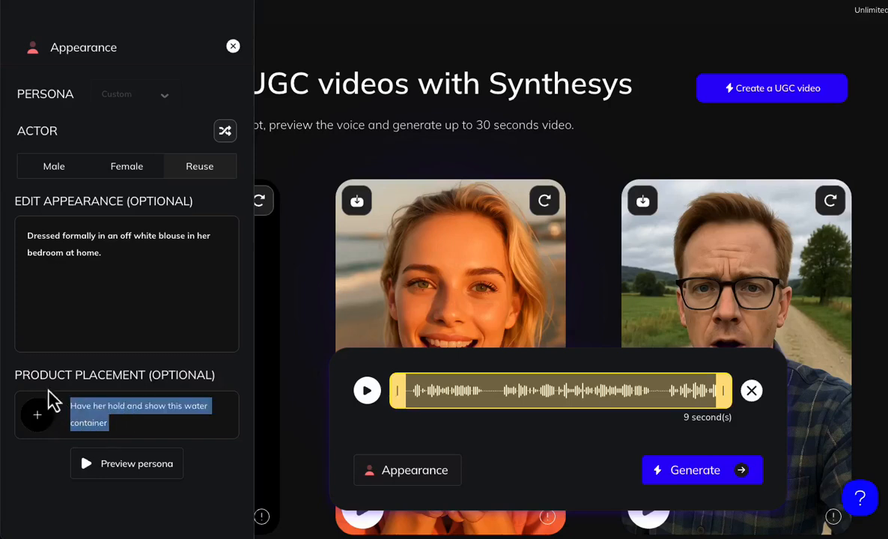
key("BackSpace")
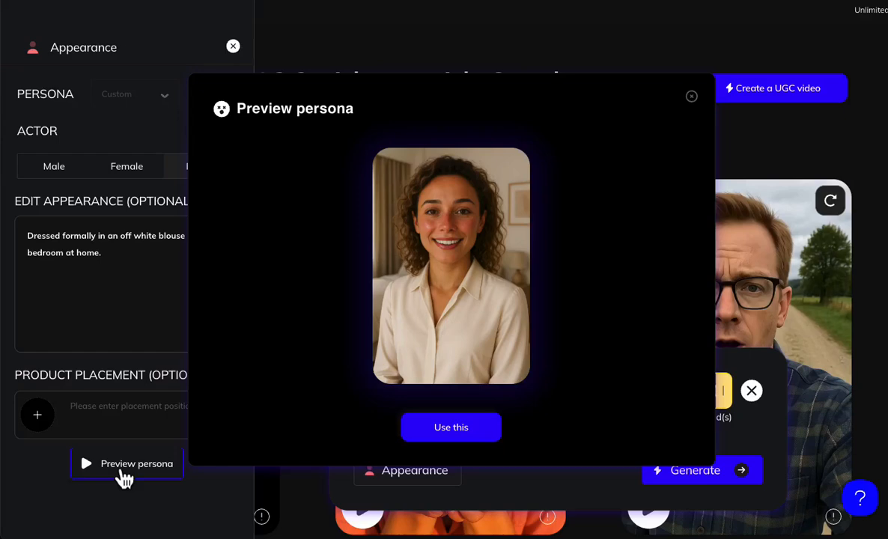
left_click(452, 429)
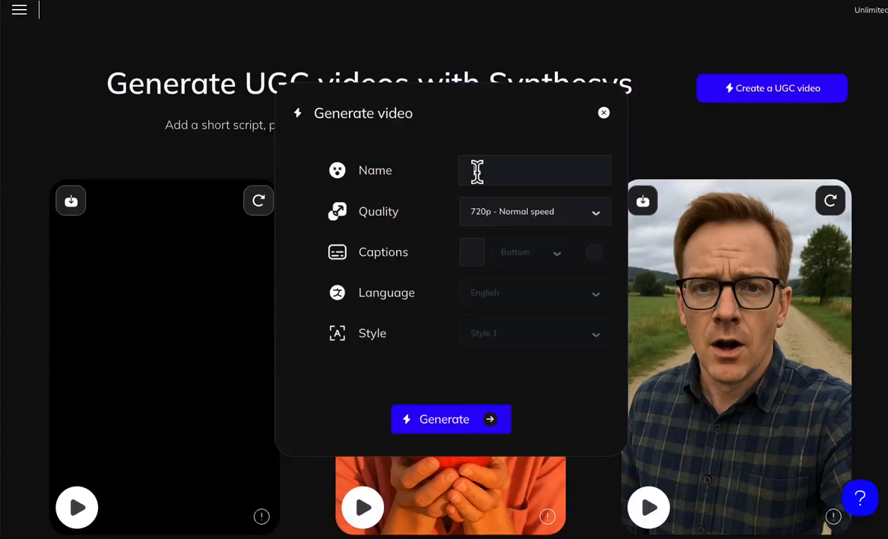
Name the new video with the avatar's first name followed by "Spanish" and enable captions.
left_click(477, 171)
type("Audrey Spanish")
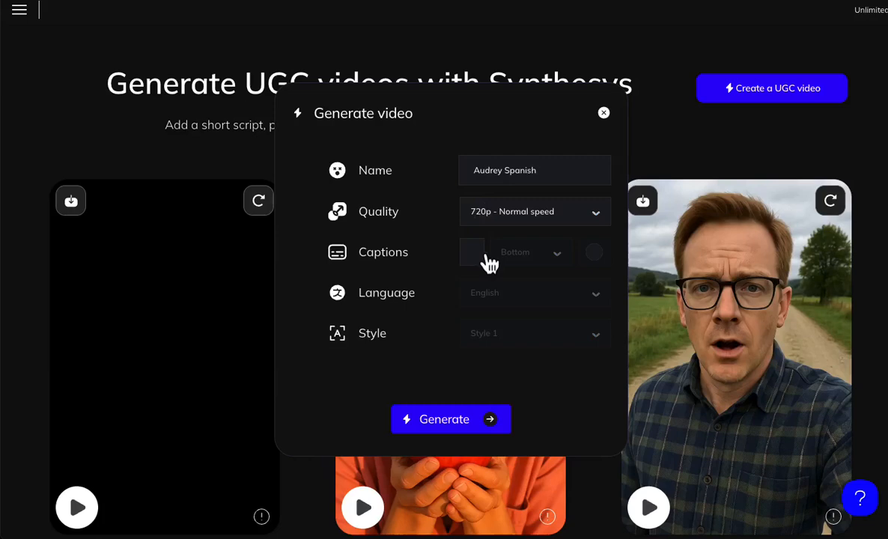
left_click(478, 255)
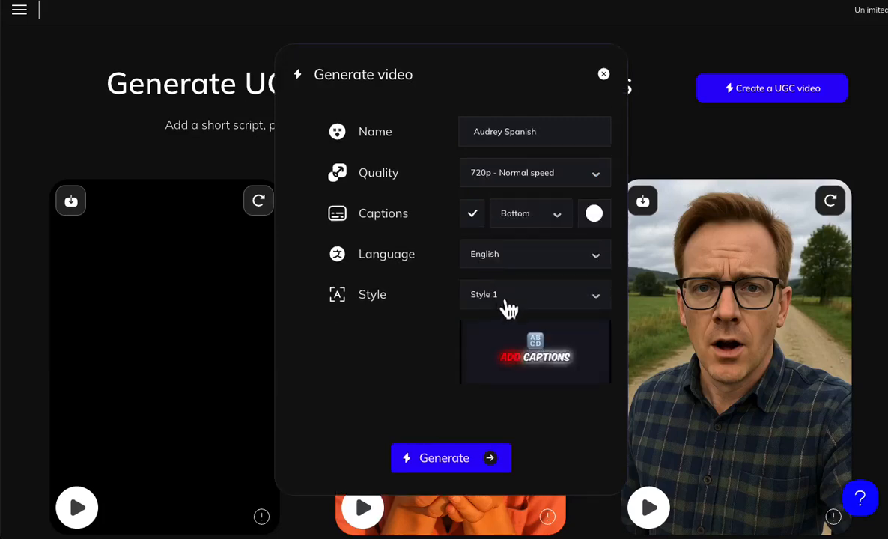
Set the caption language to Spanish.
left_click(506, 261)
scroll(521, 312, "down", 10)
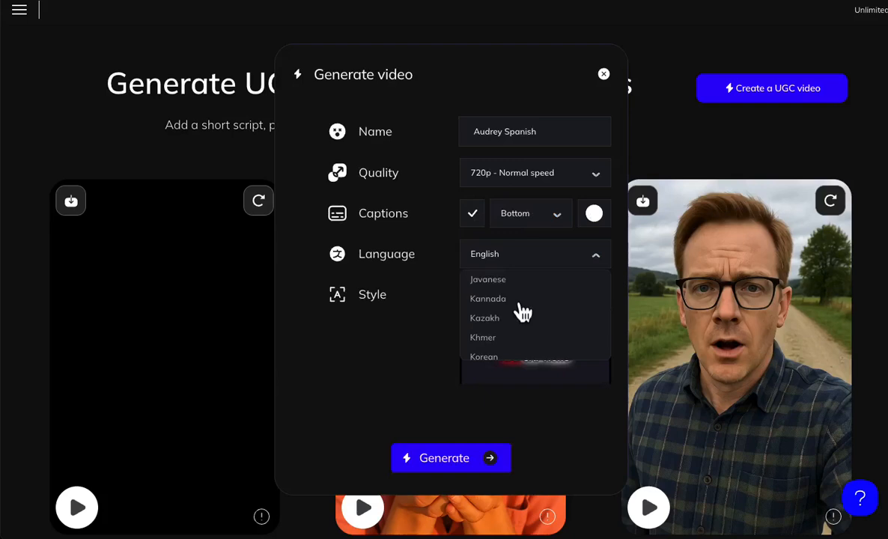
scroll(523, 313, "down", 10)
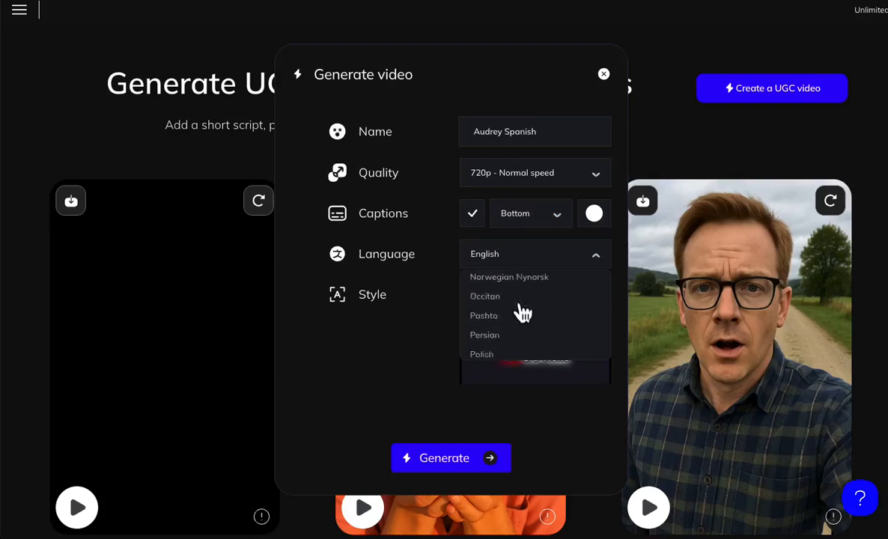
scroll(523, 313, "down", 3)
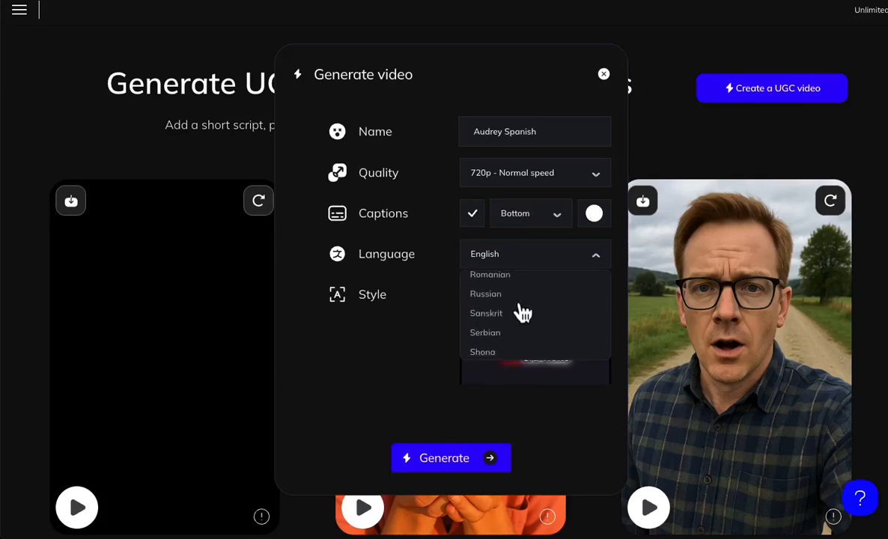
scroll(522, 313, "down", 5)
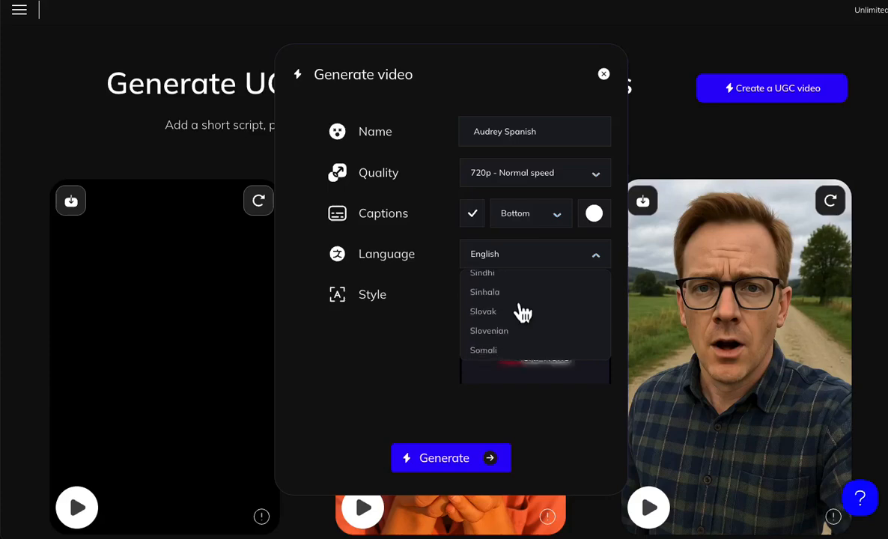
scroll(523, 313, "down", 1)
left_click(508, 327)
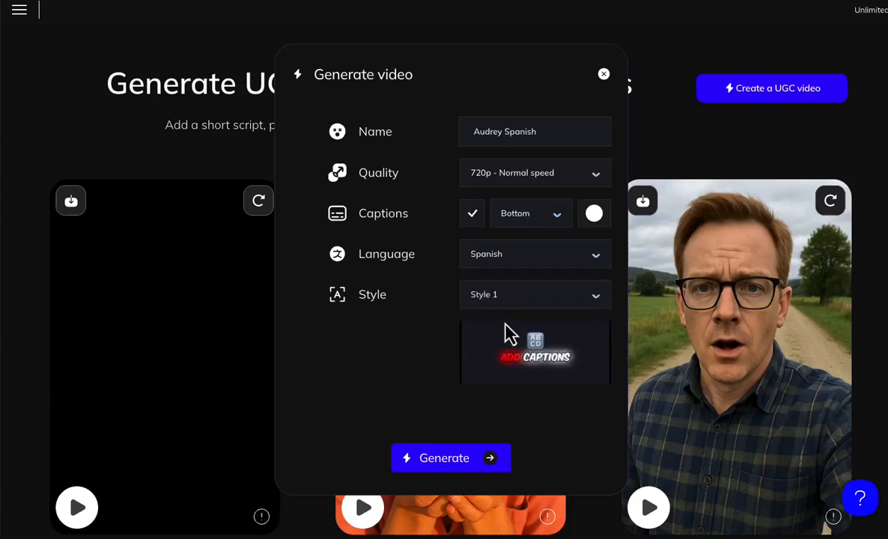
Try Style 6 for the video's captions.
left_click(511, 303)
scroll(523, 378, "down", 2)
left_click(494, 391)
Set the caption style to Style 5 and generate the Spanish video.
left_click(510, 301)
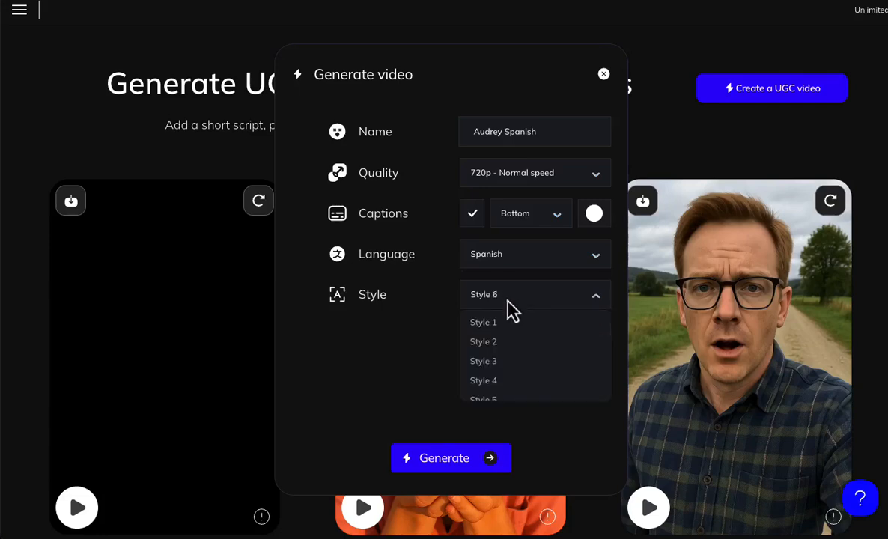
scroll(498, 384, "down", 1)
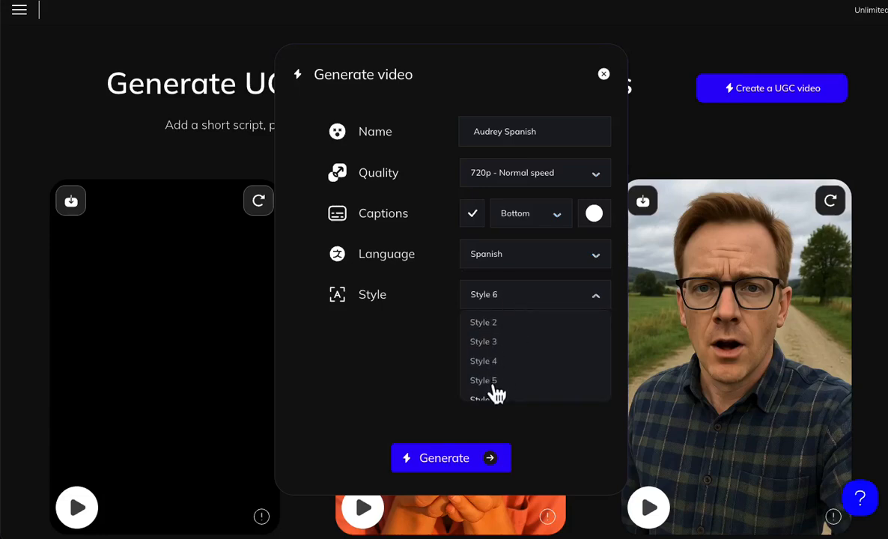
left_click(495, 383)
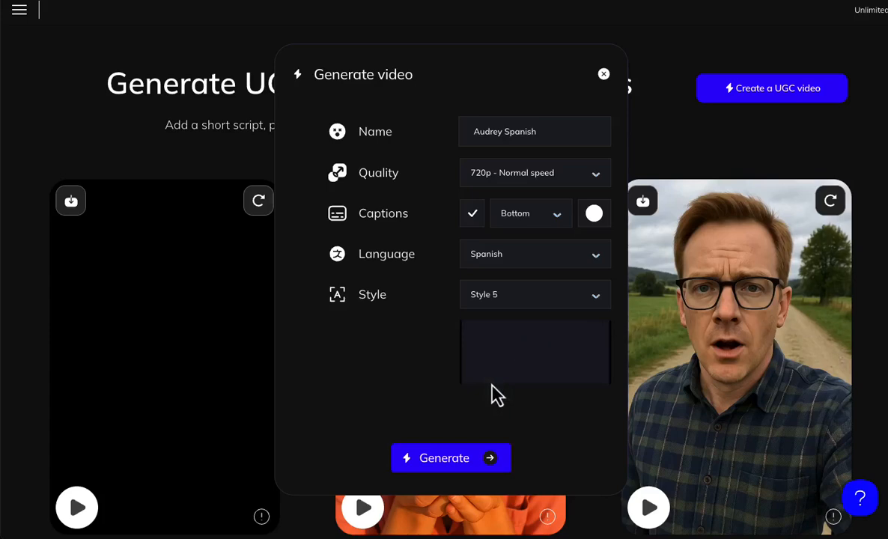
left_click(496, 464)
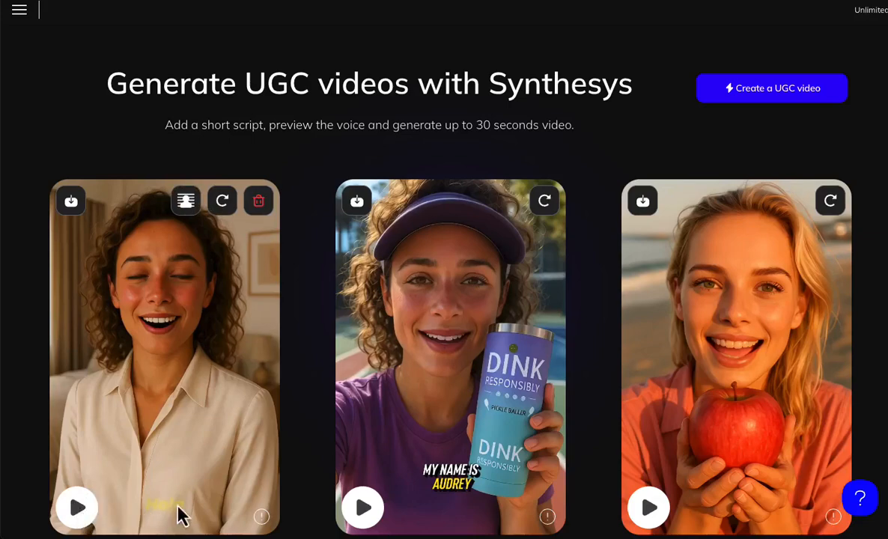
Play the generated Spanish video and the older video of the tank-top woman holding an apple on the beach.
left_click(79, 508)
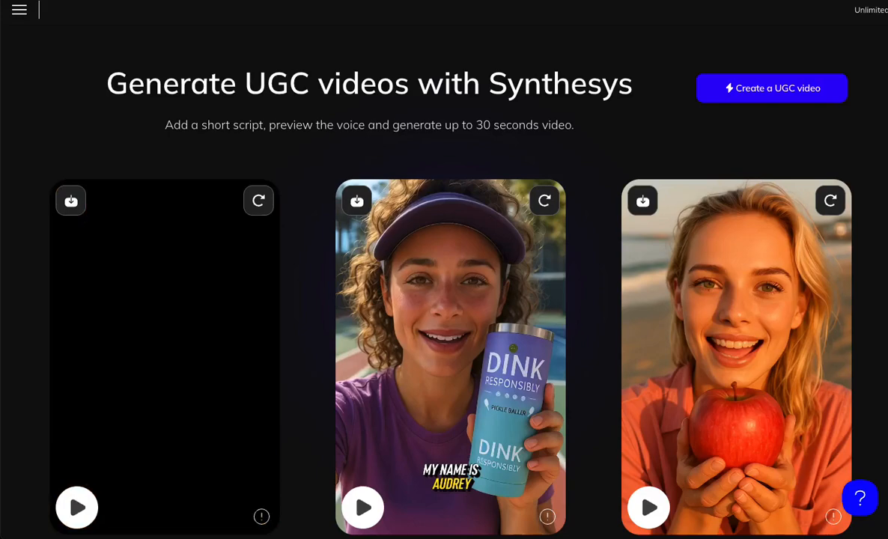
scroll(29, 464, "down", 7)
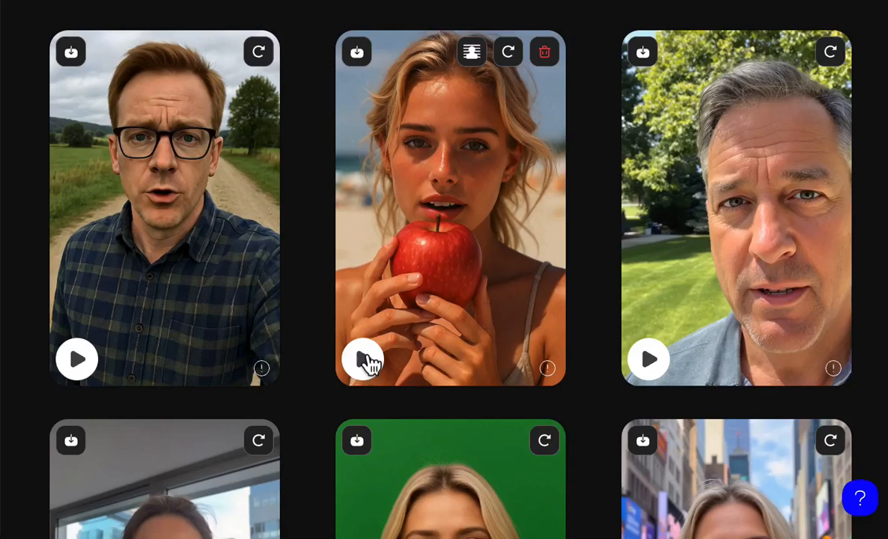
left_click(365, 361)
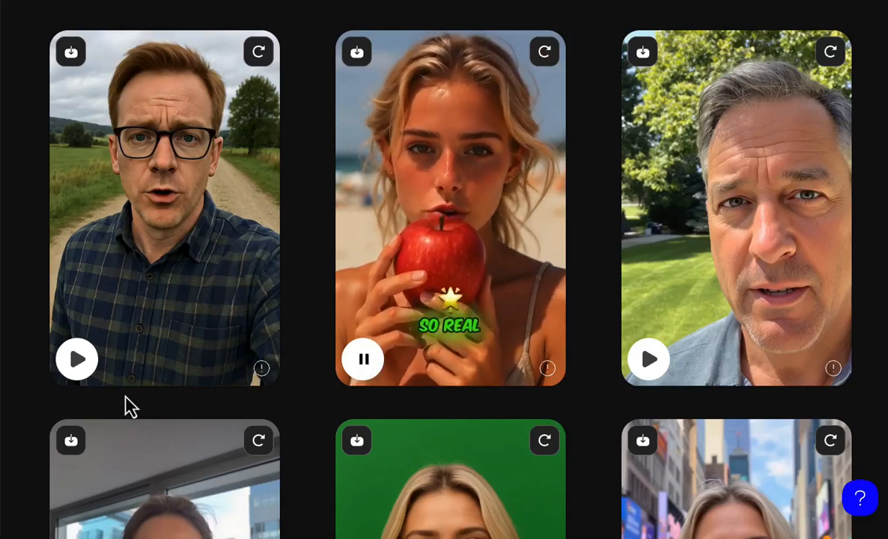